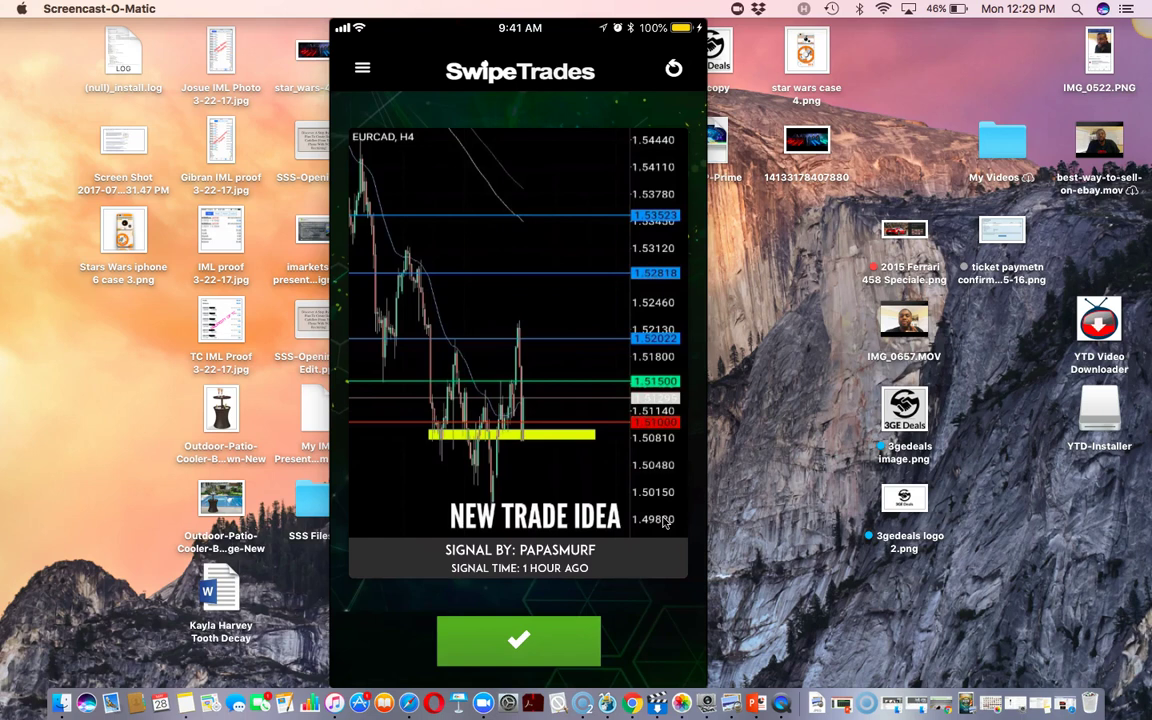
- Read the EURCAD trade idea's price fields and its notes on risk, position size and take profit
mouse_move(660, 522)
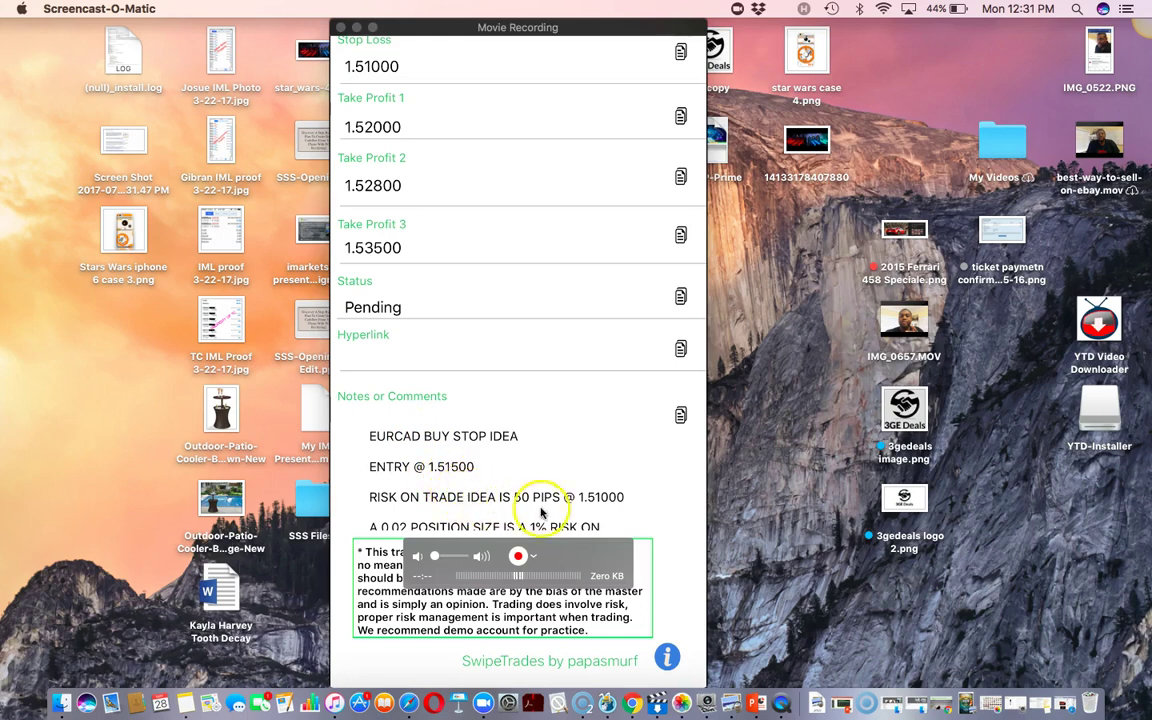
scroll(563, 505, "down", 3)
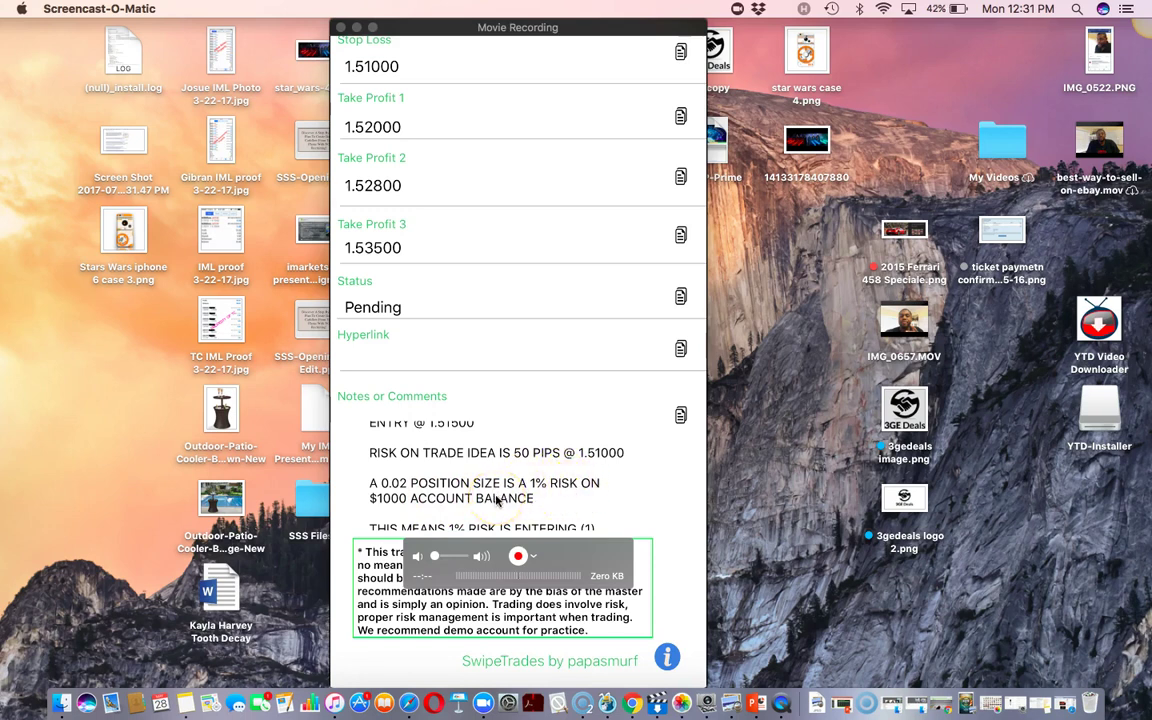
scroll(493, 505, "down", 3)
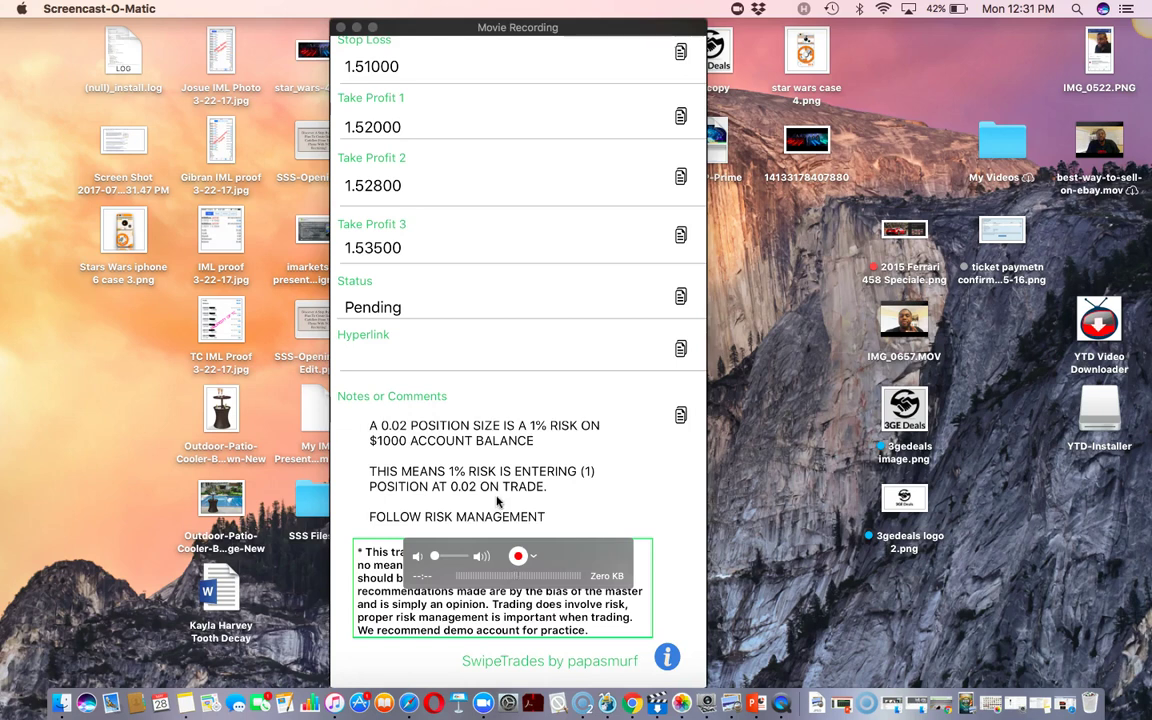
scroll(501, 491, "down", 3)
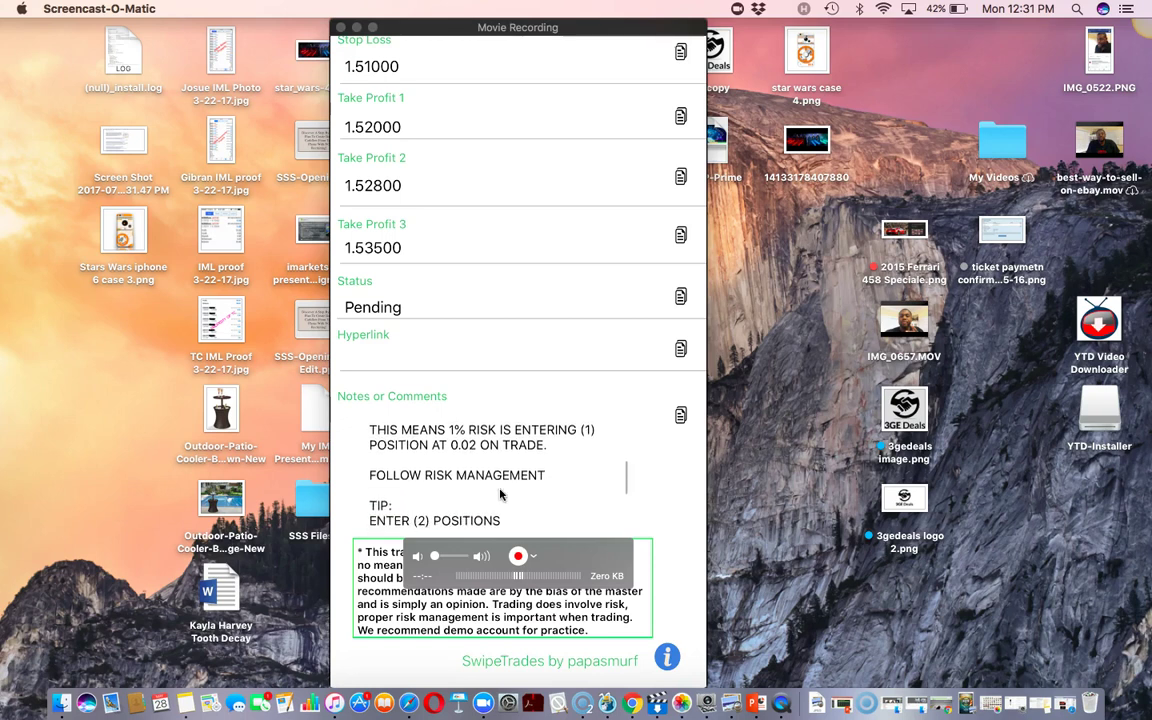
scroll(501, 491, "down", 3)
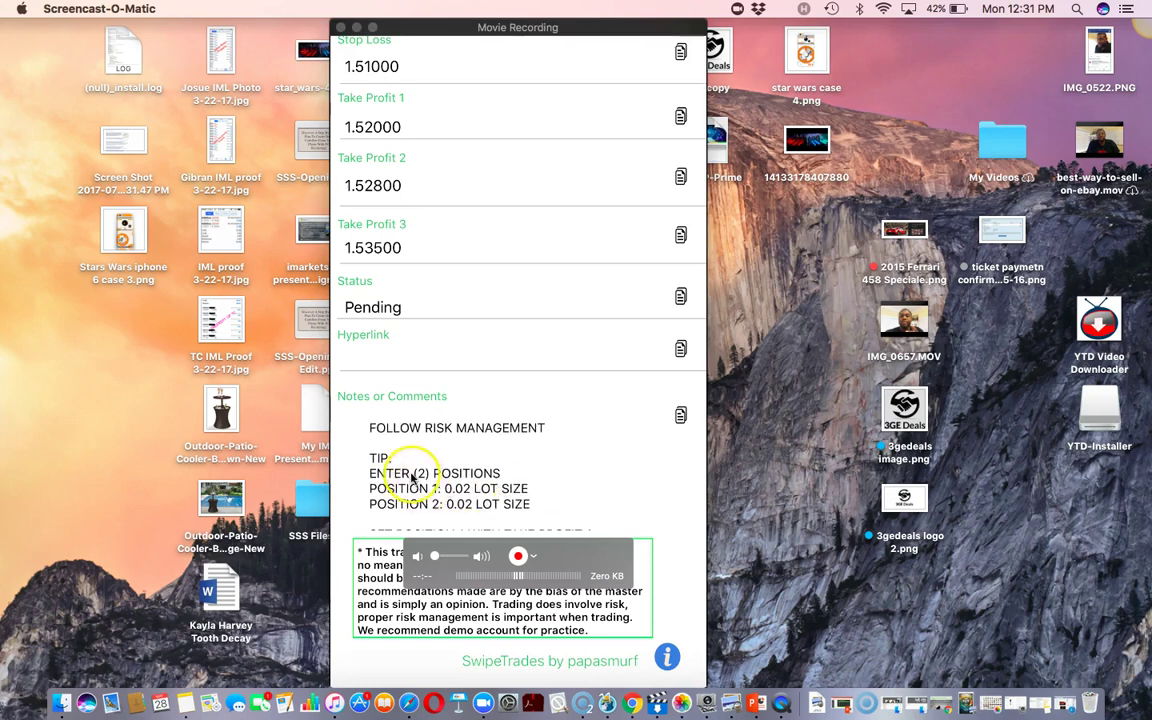
scroll(420, 480, "down", 2)
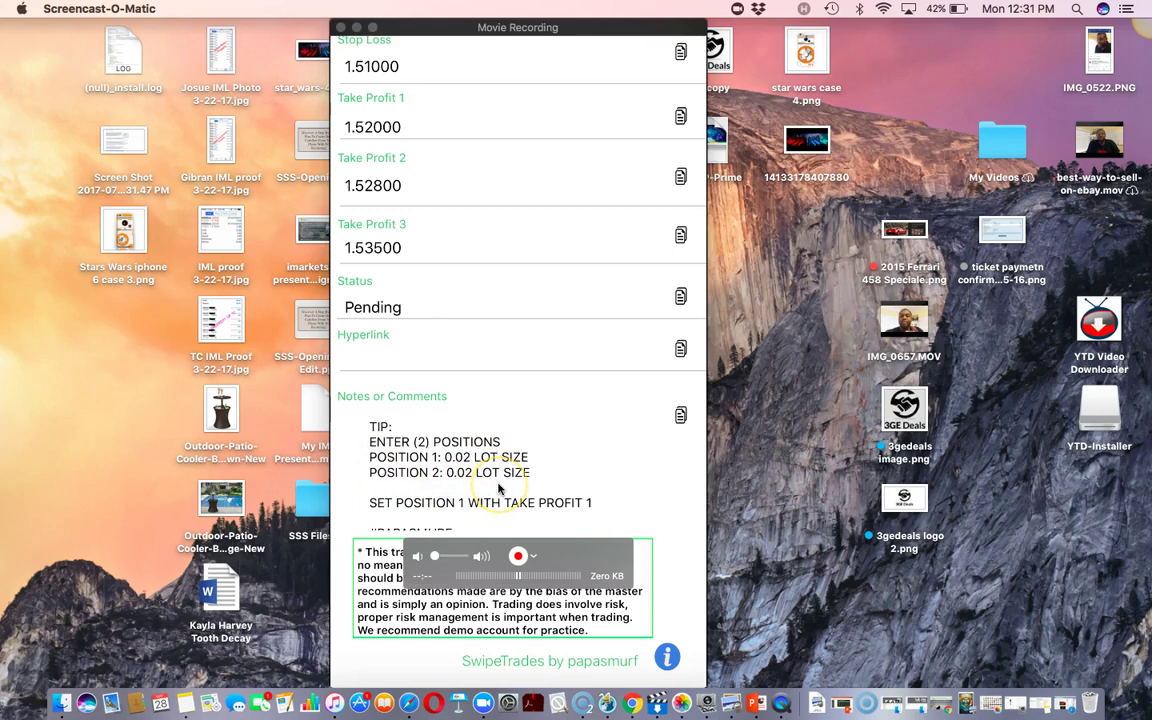
scroll(498, 488, "down", 3)
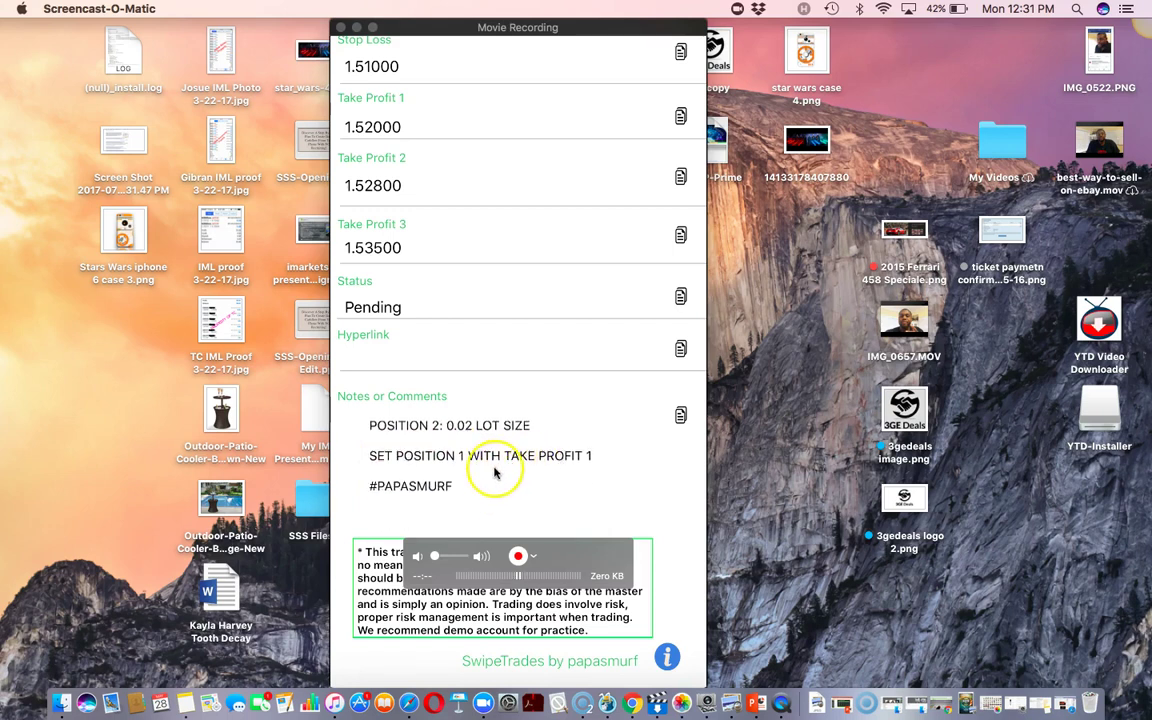
scroll(442, 486, "down", 2)
scroll(437, 486, "up", 2)
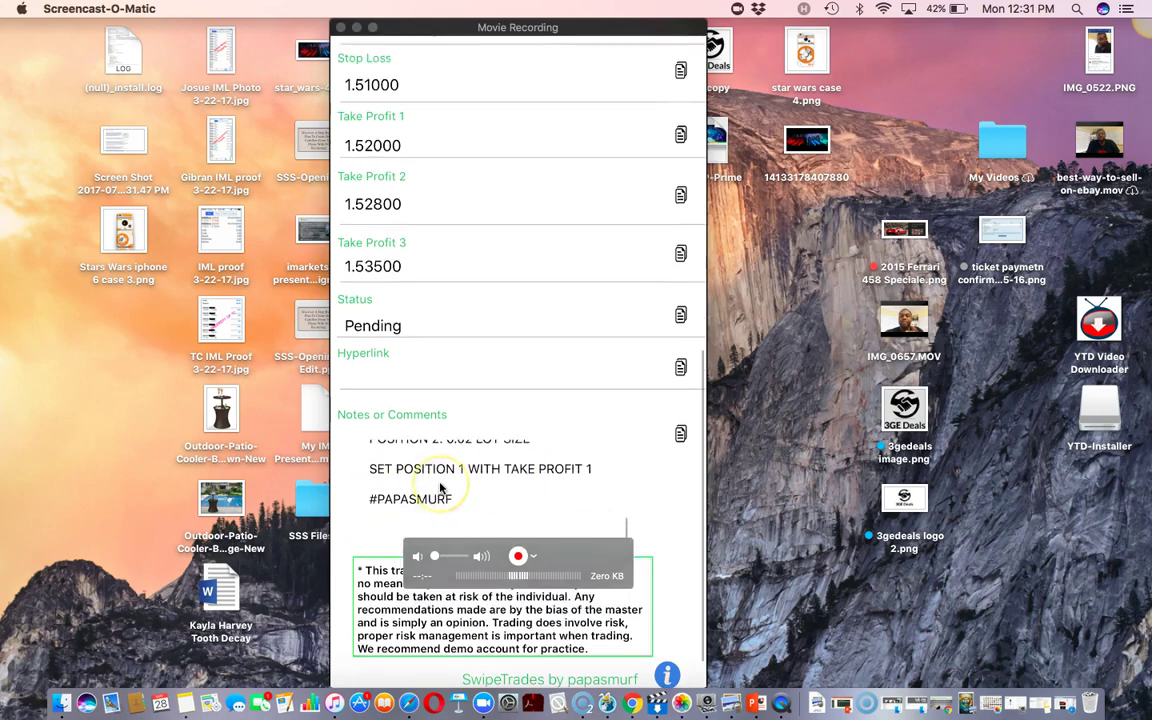
scroll(440, 487, "up", 3)
scroll(442, 484, "up", 3)
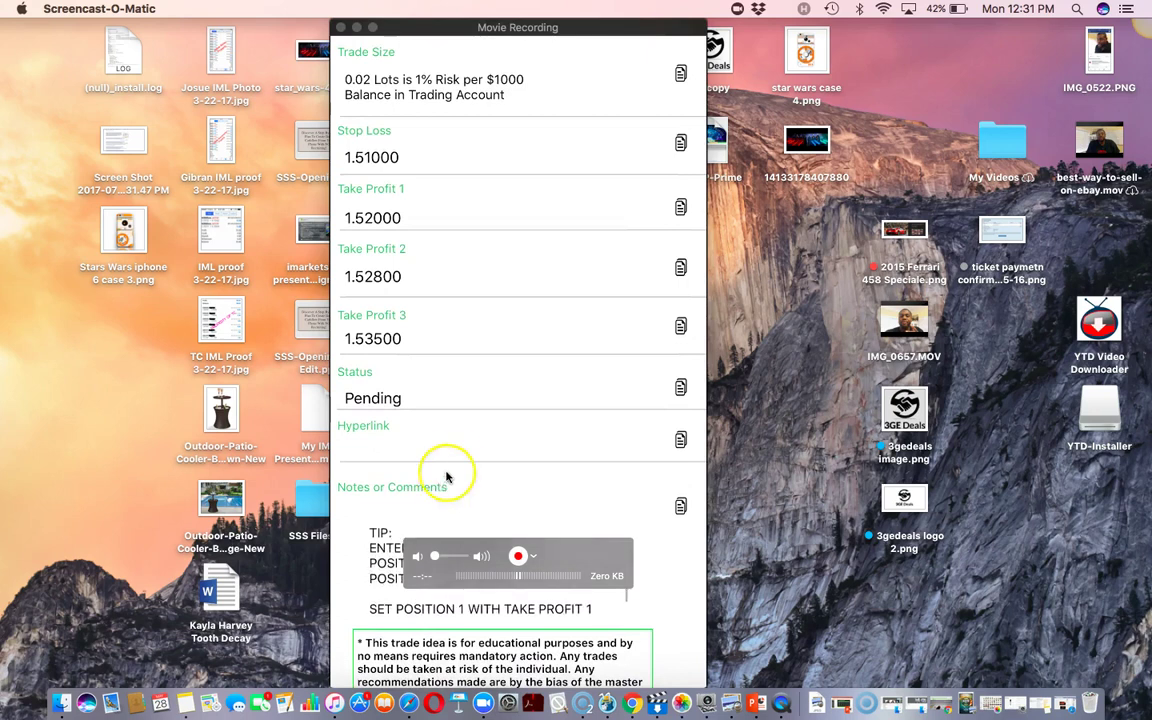
scroll(450, 455, "down", 3)
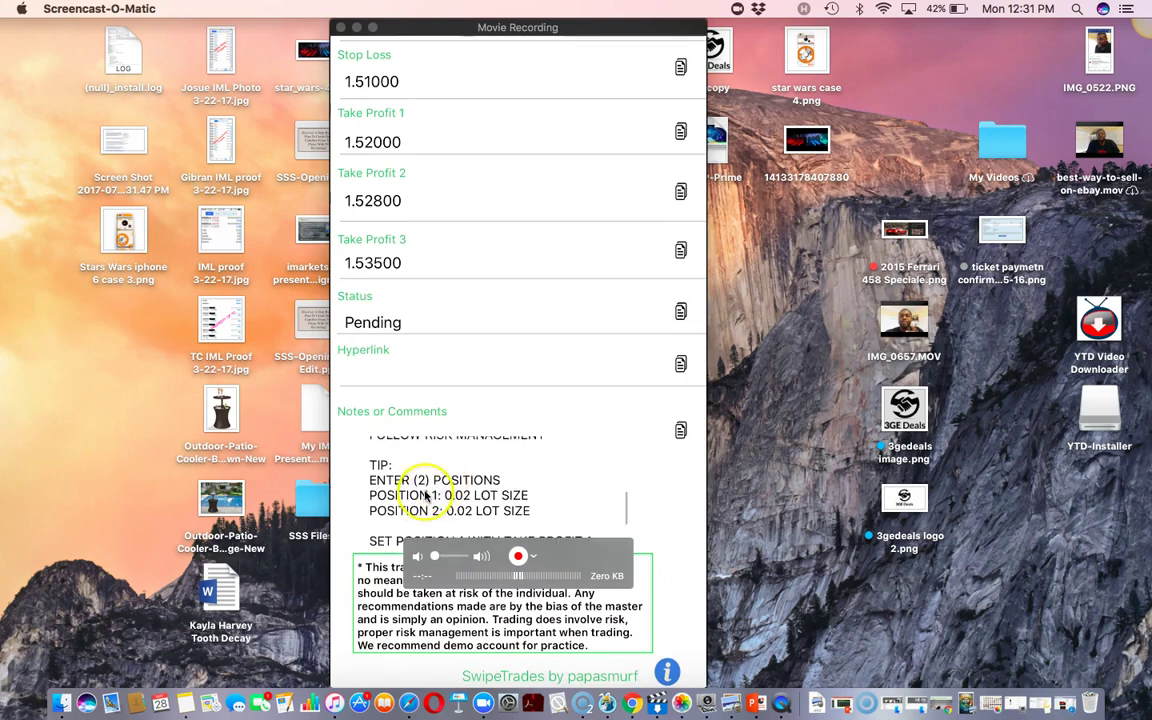
scroll(390, 465, "down", 1)
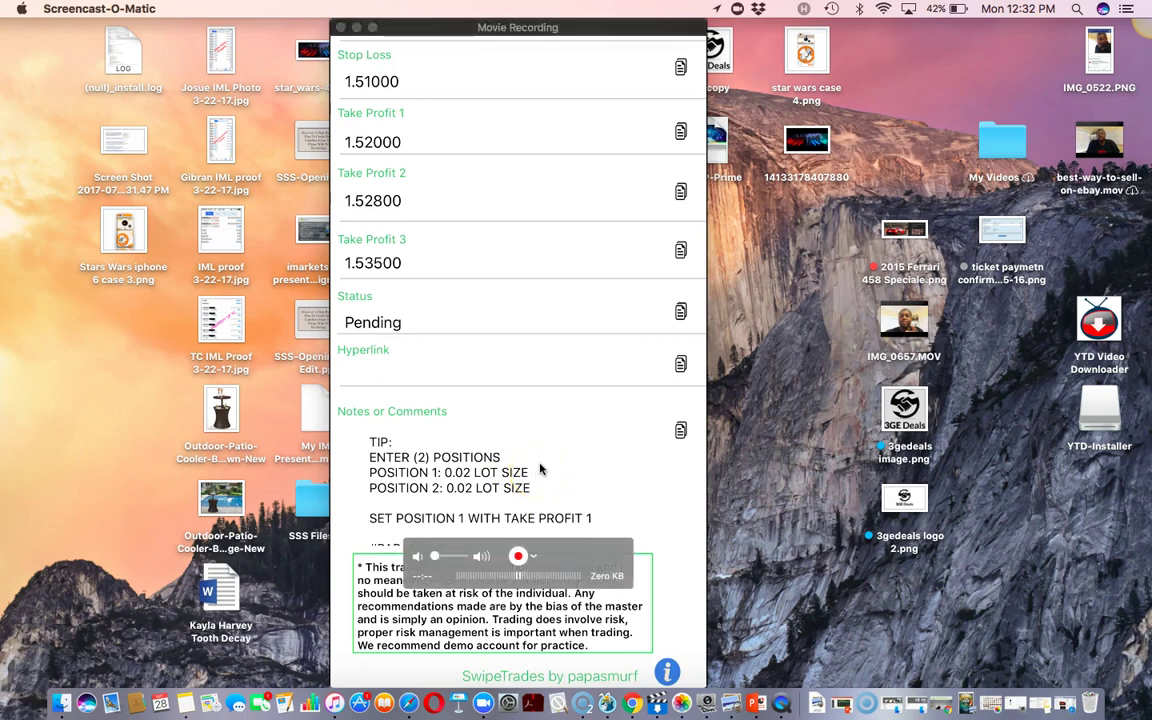
scroll(540, 469, "down", 2)
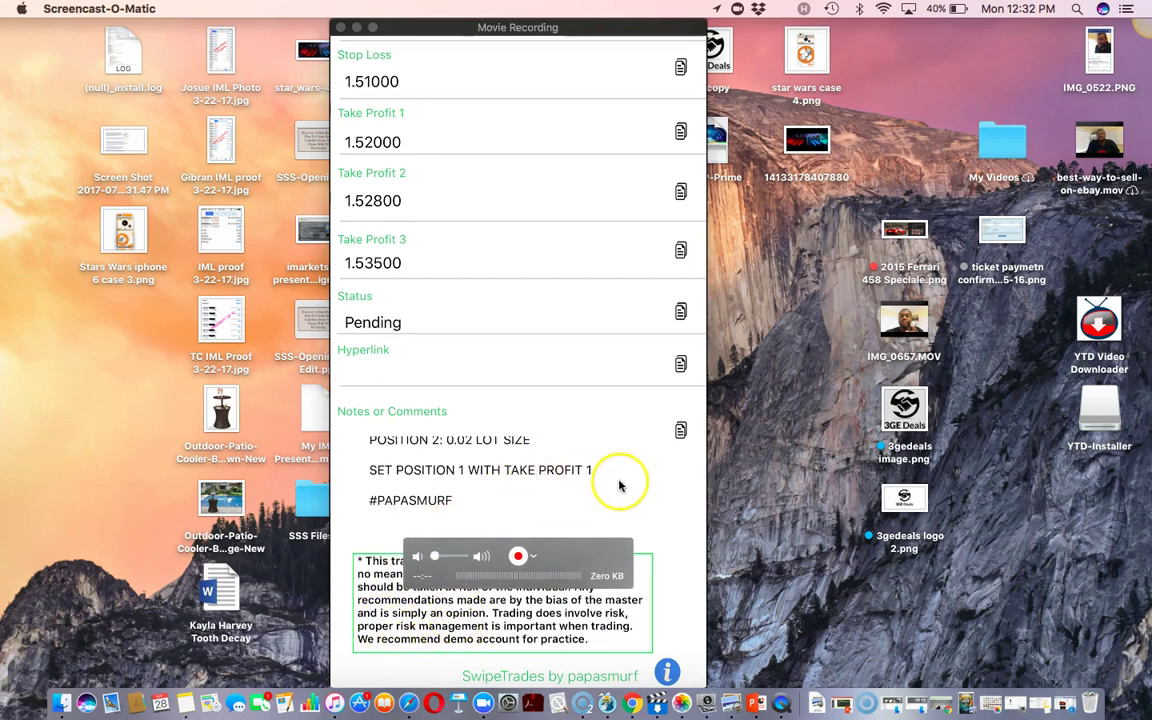
- Move the floating recording controls away from the trade notes and read the disclaimer beneath them
left_click(630, 553)
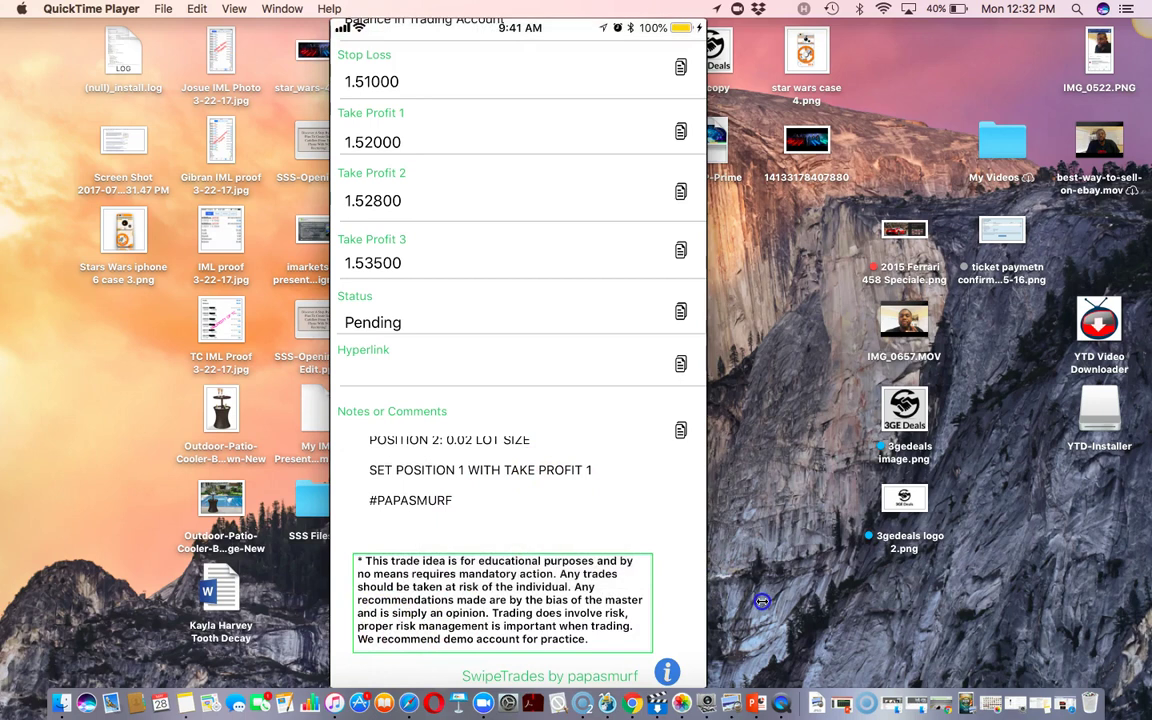
mouse_move(625, 553)
left_click_drag(625, 550, 422, 660)
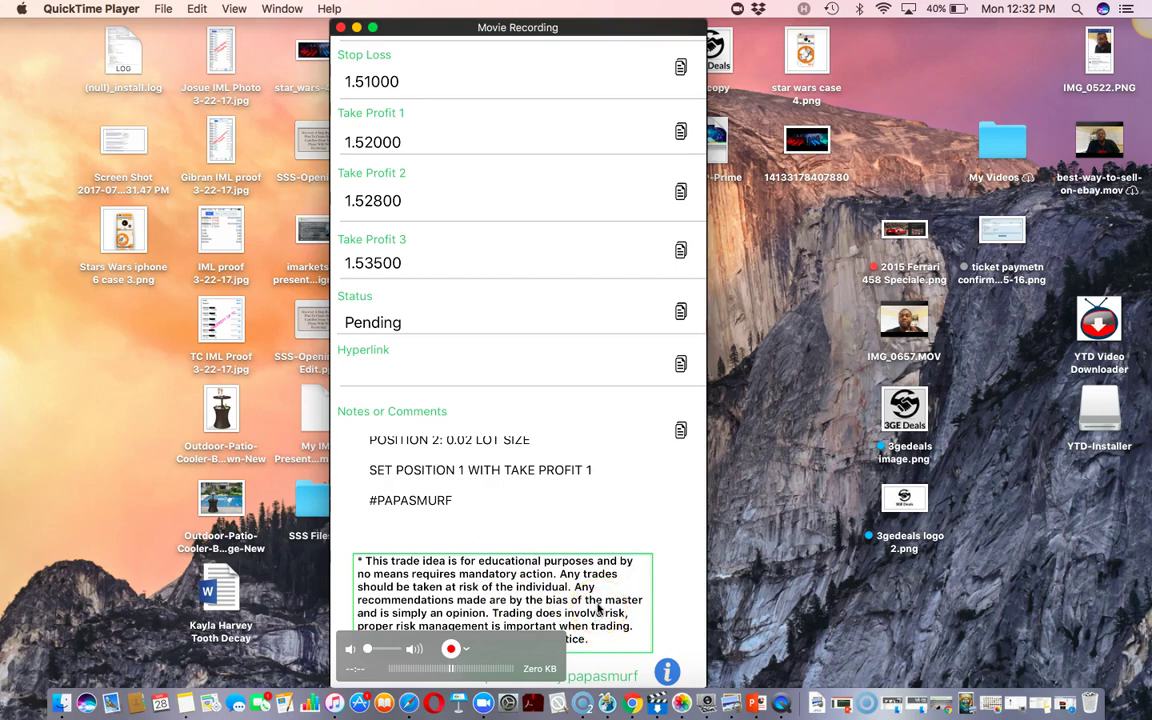
scroll(600, 611, "down", 2)
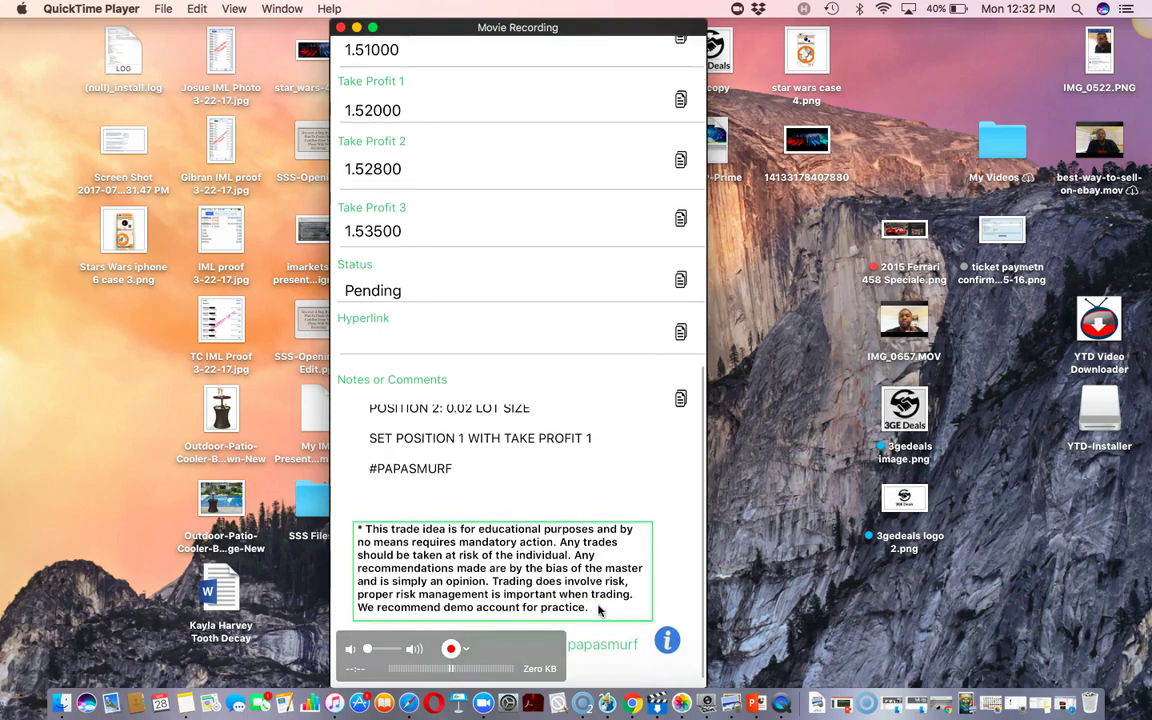
scroll(597, 607, "down", 1)
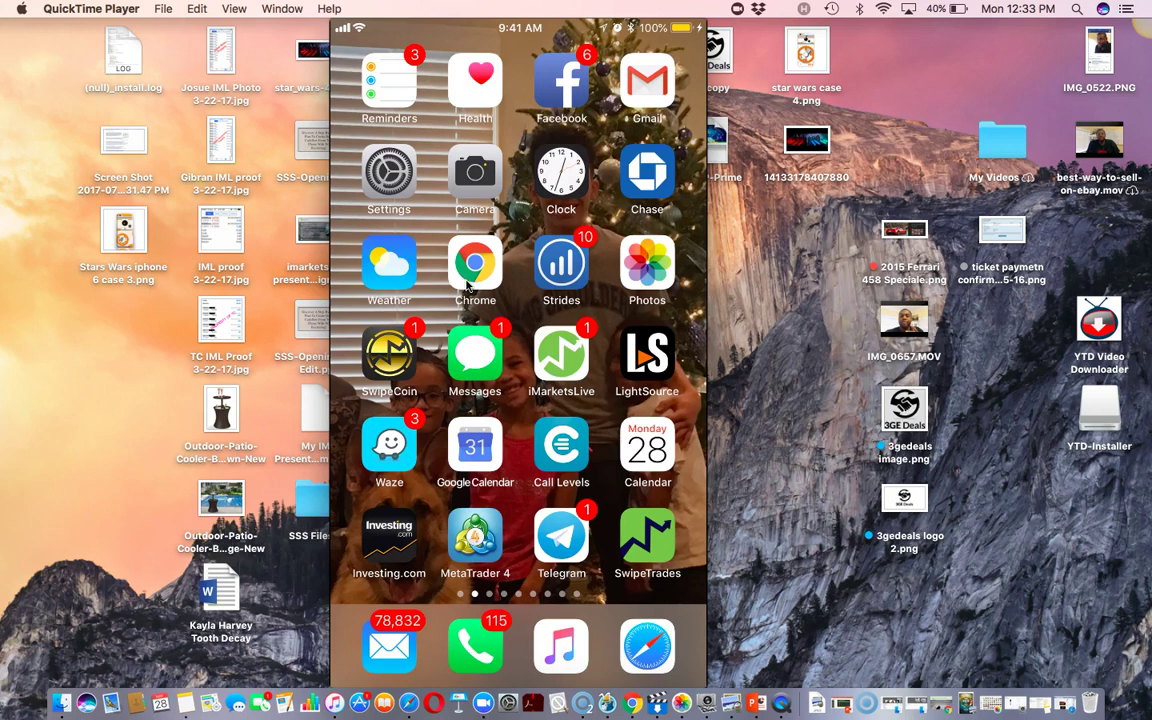
- Switch to MetaTrader 4 on the mirrored phone and open a new trade order for EURCAD from the quotes
mouse_move(473, 260)
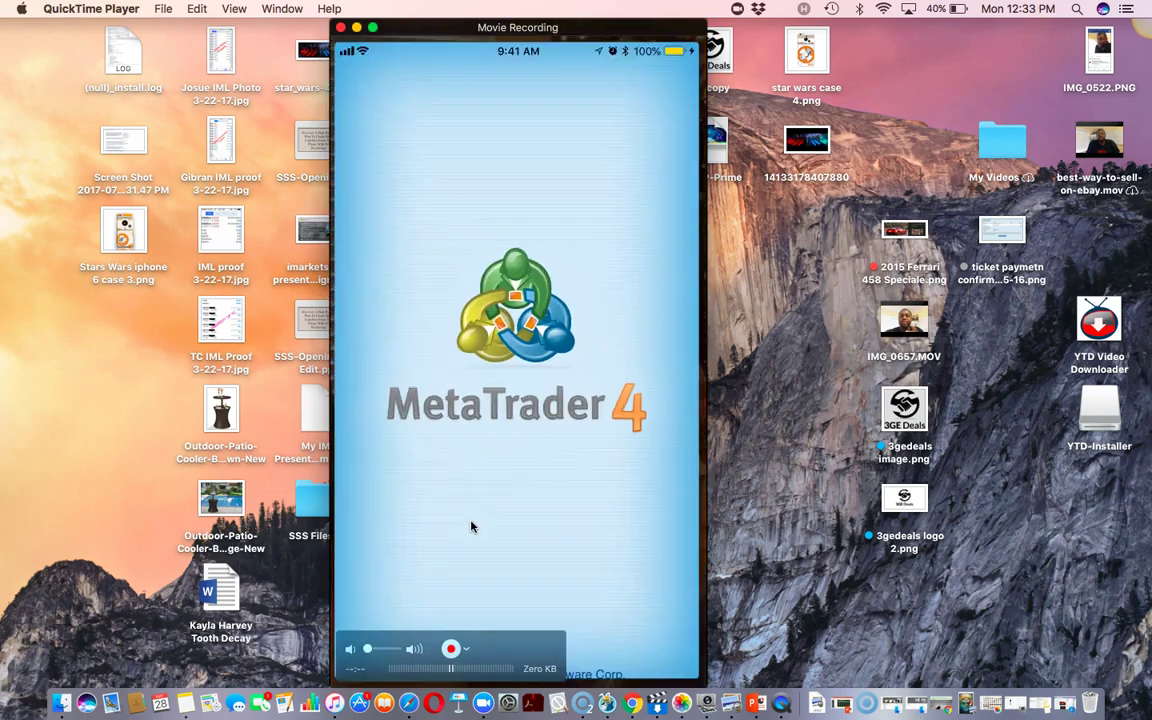
left_click(469, 508)
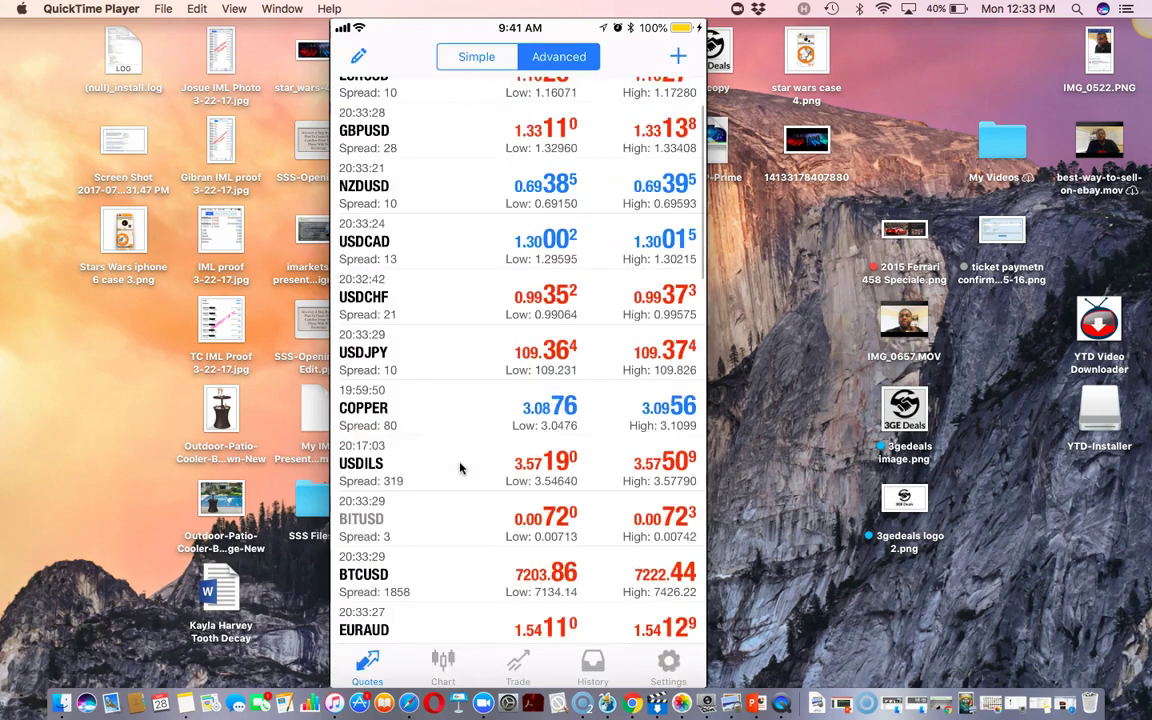
mouse_move(450, 424)
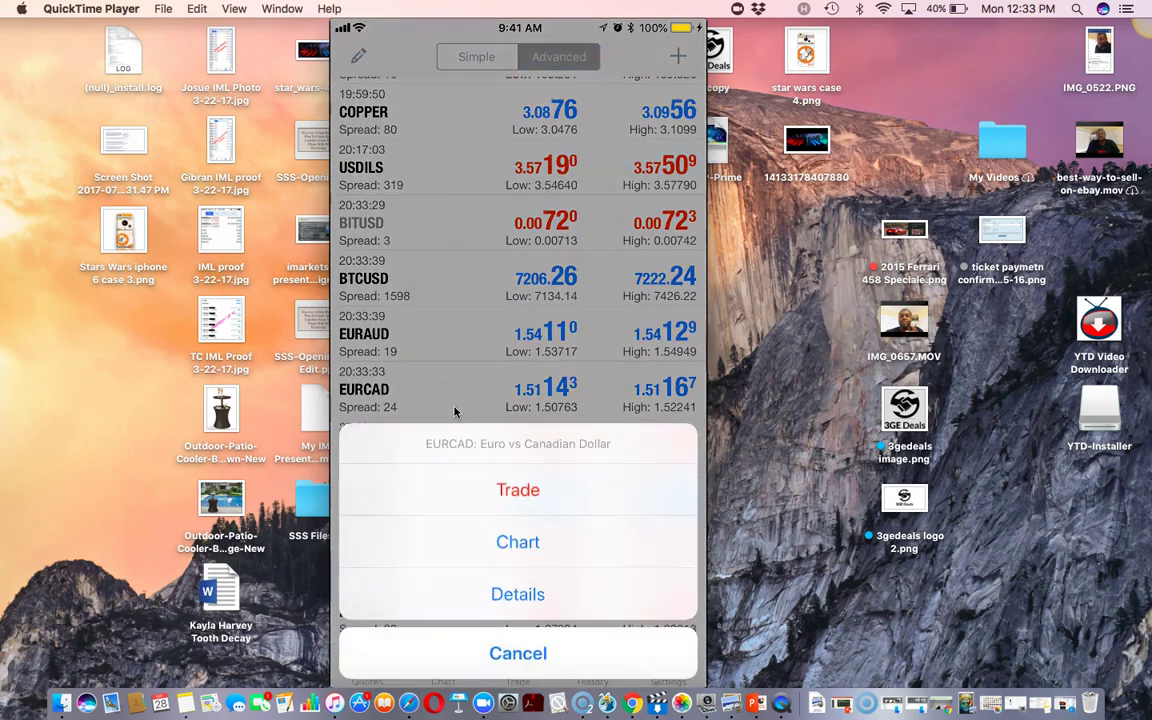
mouse_move(503, 530)
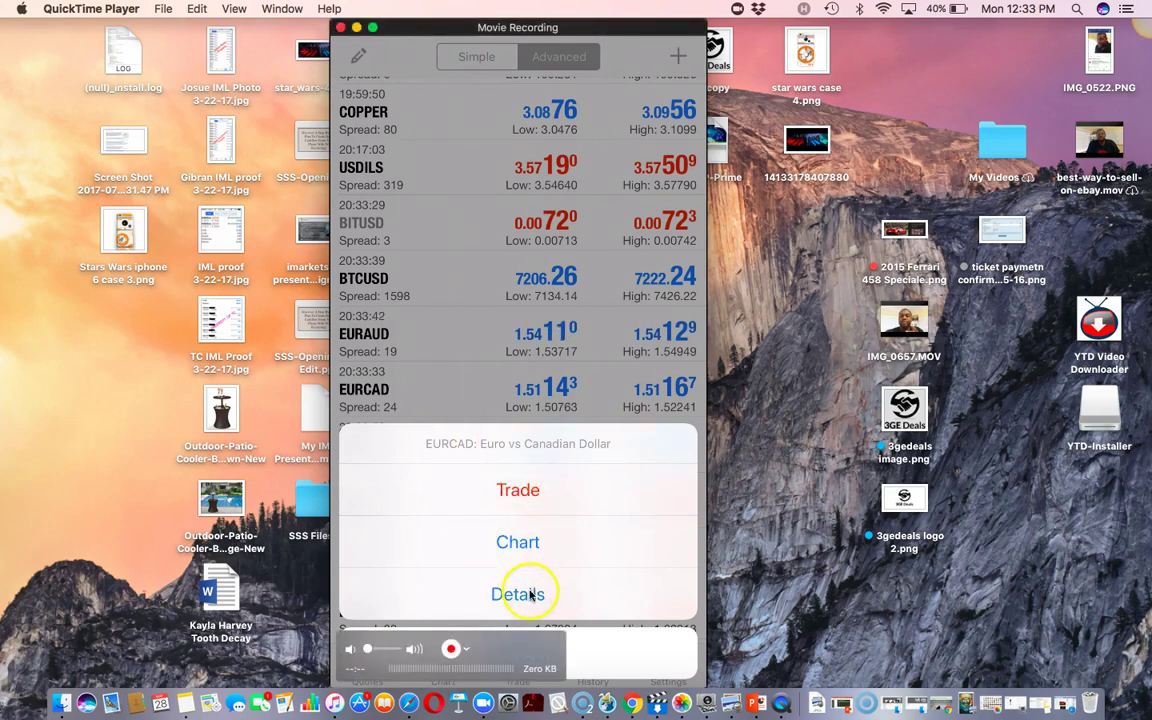
left_click(527, 488)
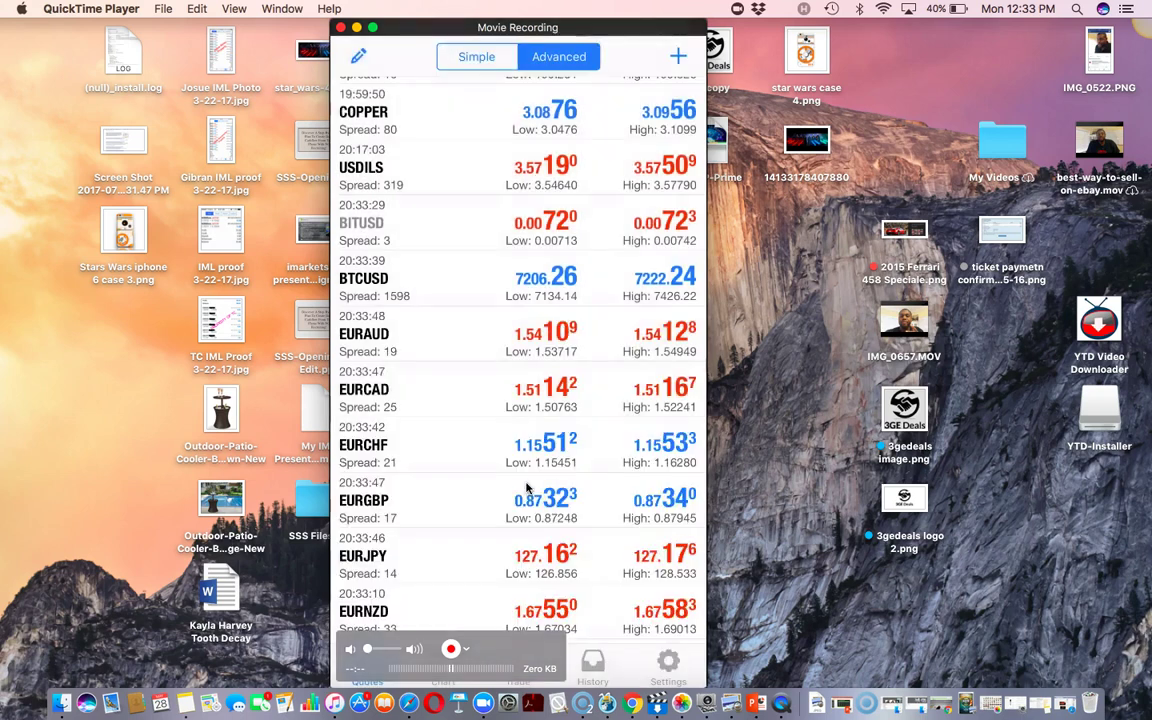
left_click(380, 405)
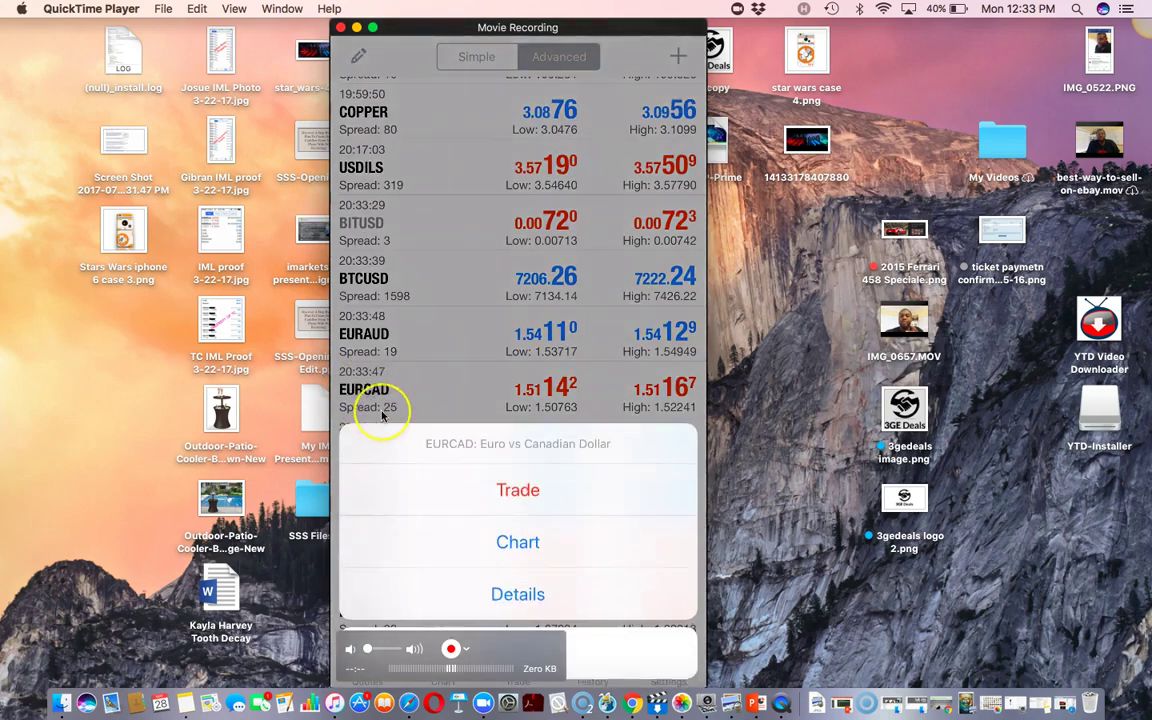
left_click(511, 501)
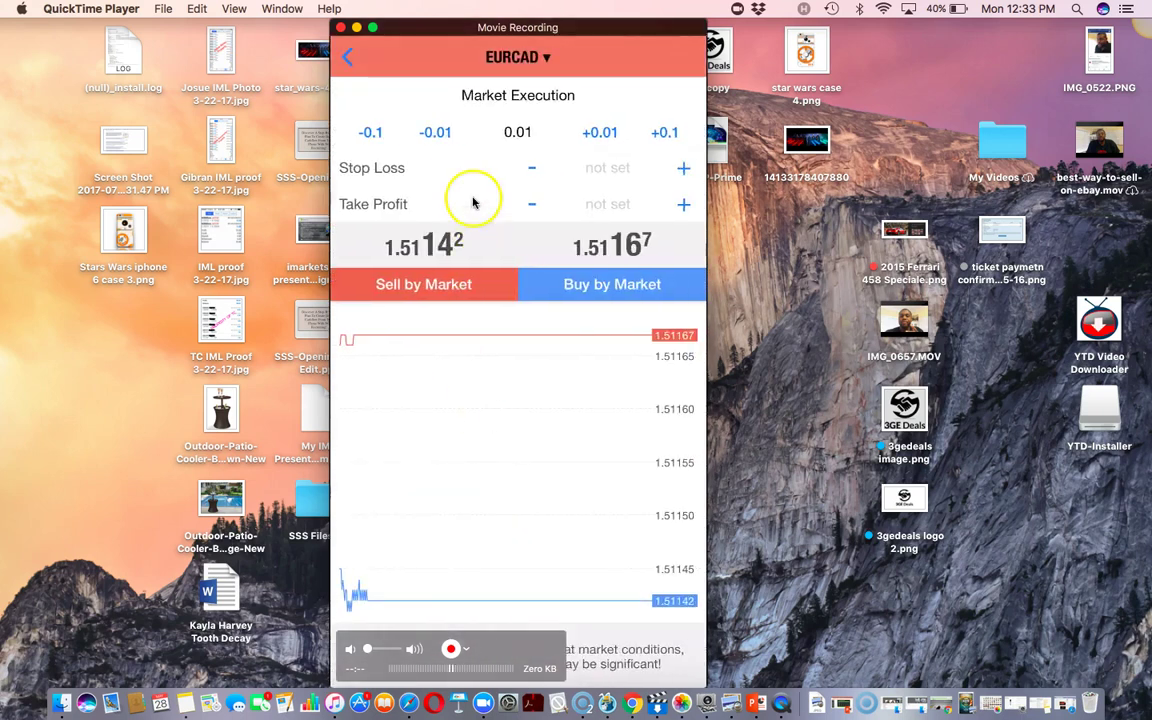
- Make the EURCAD order a Buy Stop and set its price to the entry price 1.51500 copied from the SwipeTrades idea
left_click(505, 108)
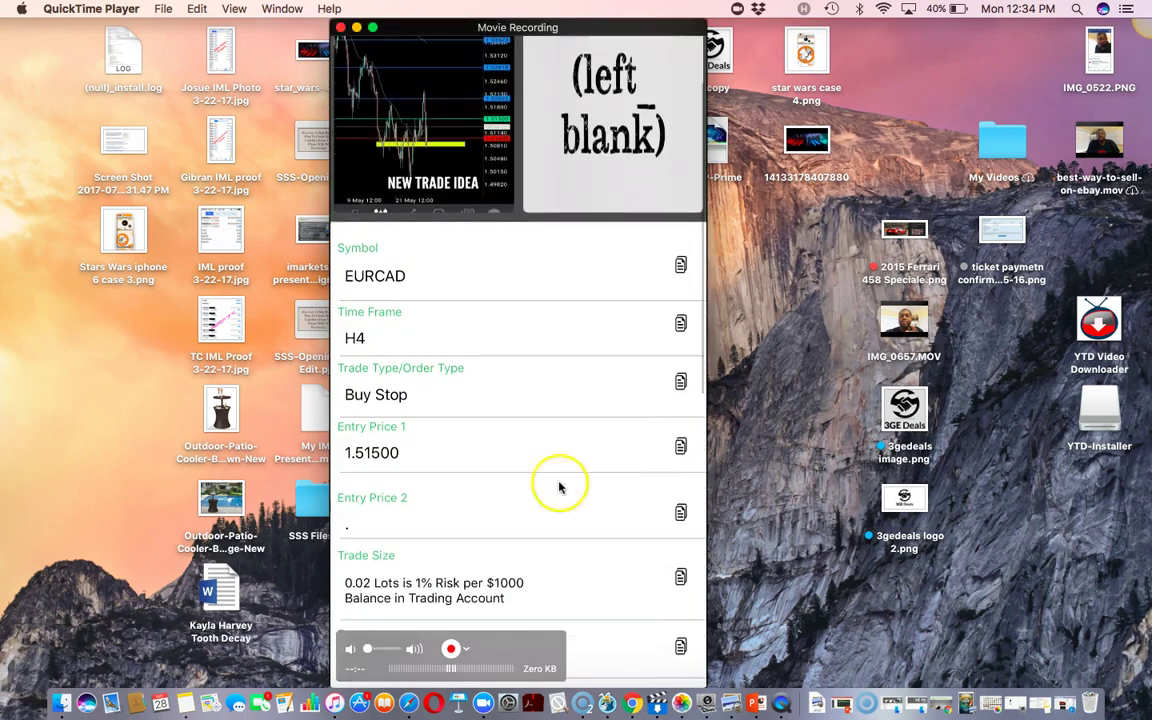
left_click(679, 447)
left_click(537, 386)
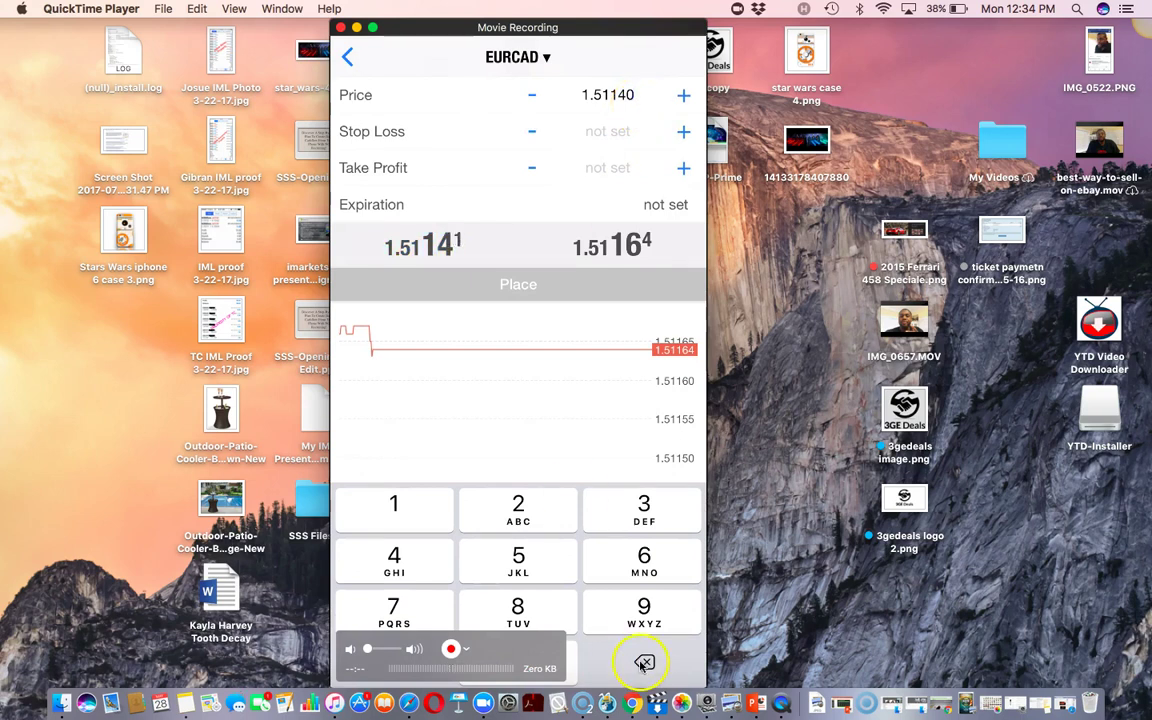
key("BackSpace")
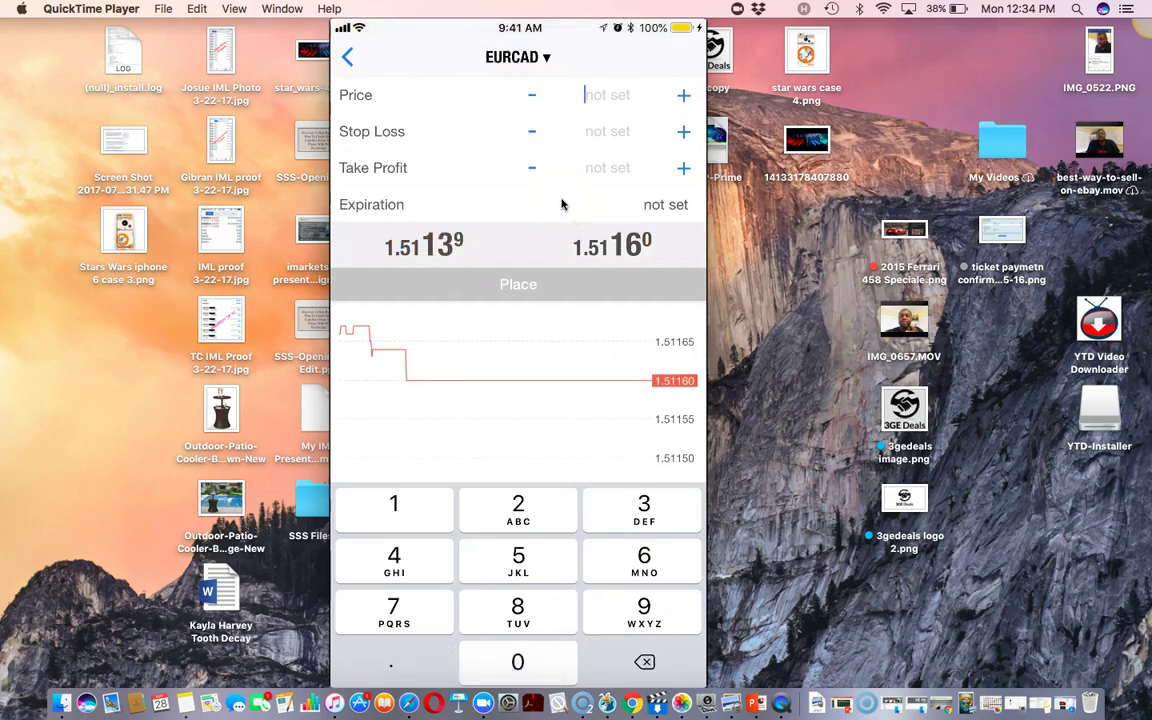
key("ctrl+v")
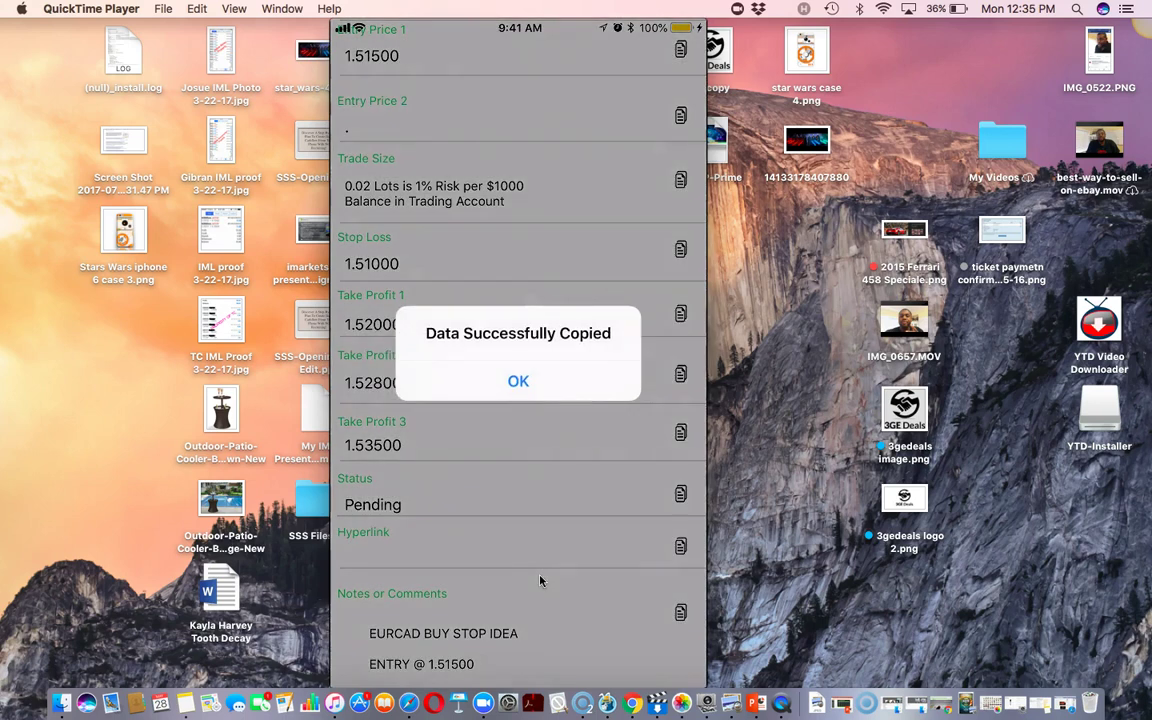
- Complete the EURCAD buy stop with take profit 1.52000 copied from the trade idea and volume 0.02, and place the order
left_click(540, 570)
mouse_move(533, 542)
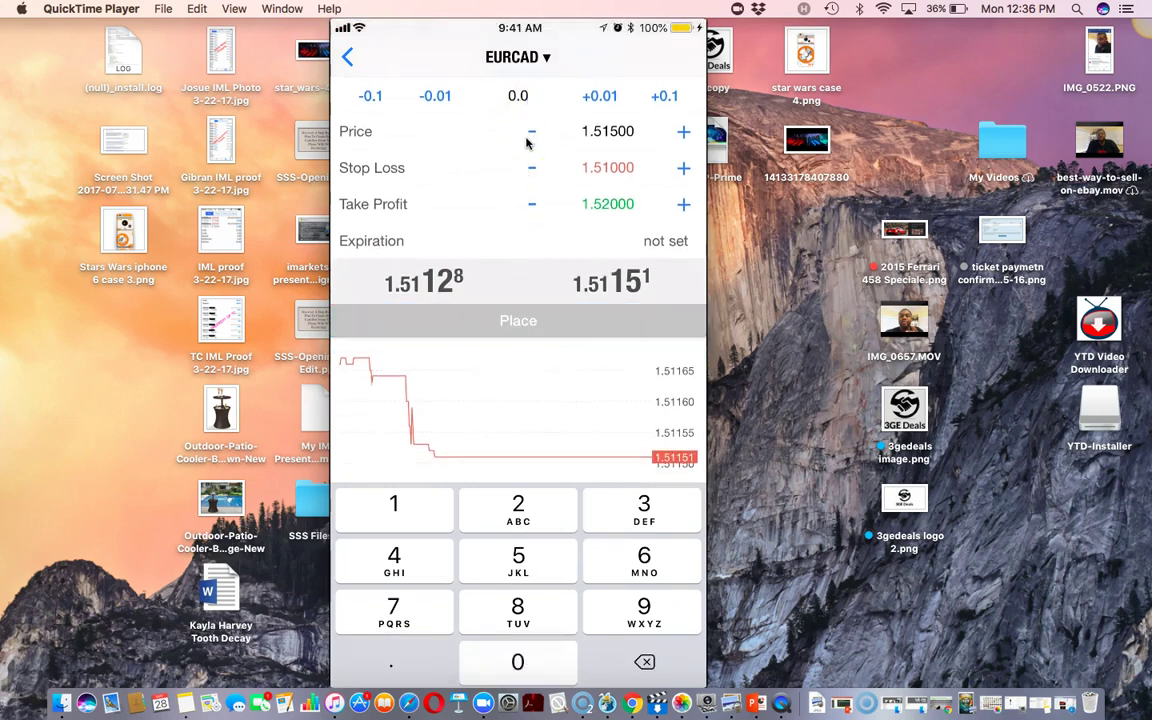
type("2")
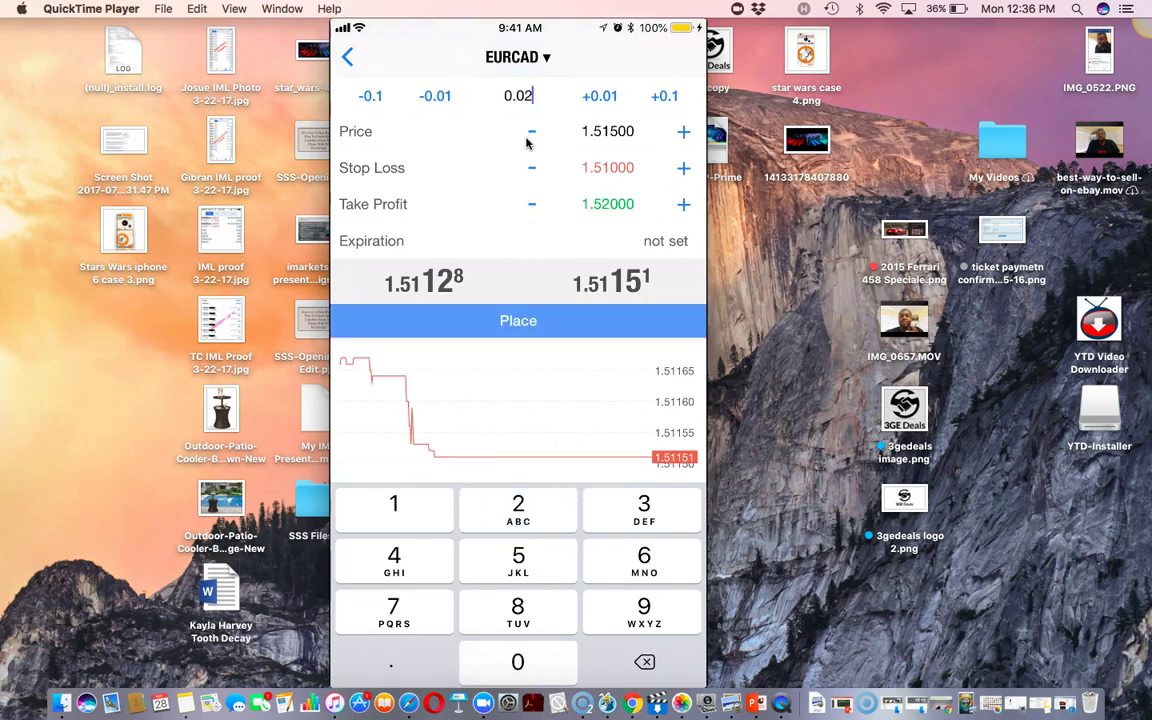
left_click(536, 320)
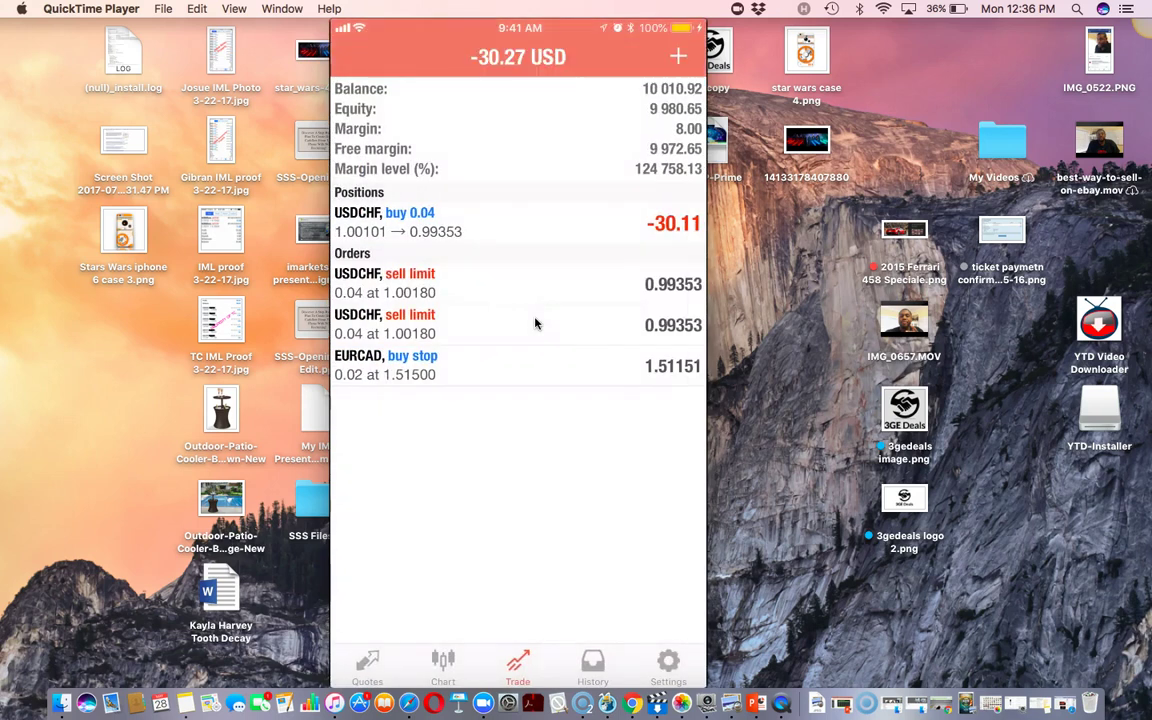
- Open another EURCAD order, switch it from Buy Stop to Market Execution and buy 0.02 lots at the market price
left_click(533, 333)
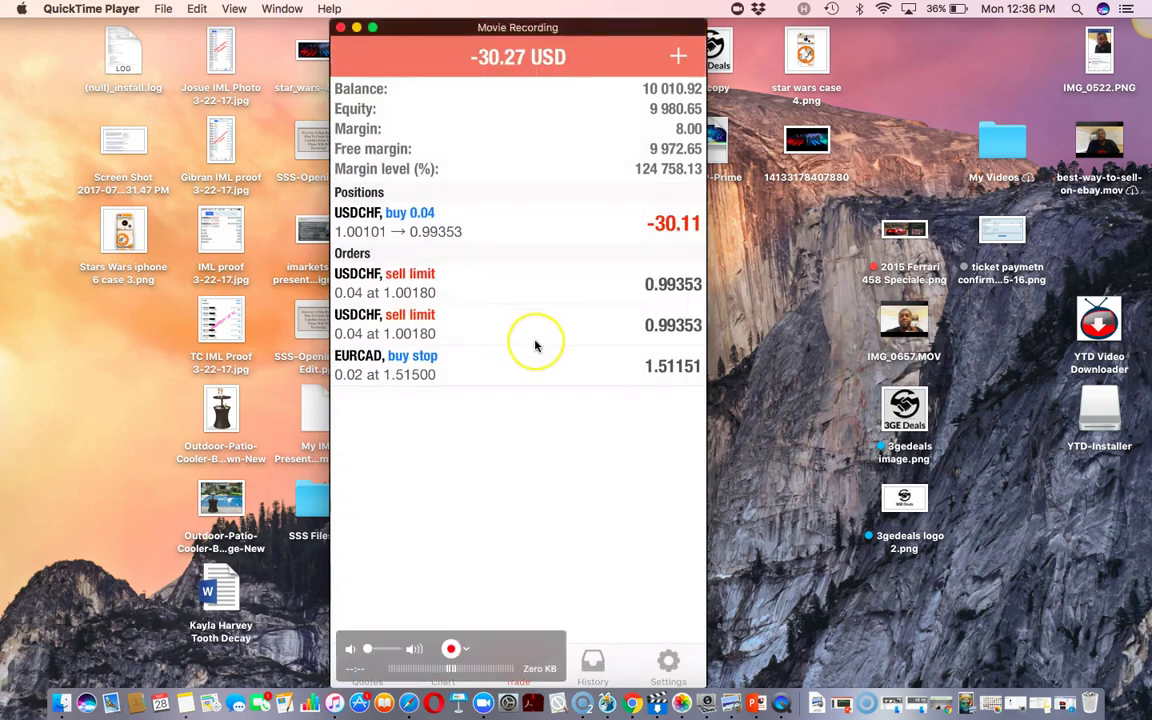
left_click(509, 323)
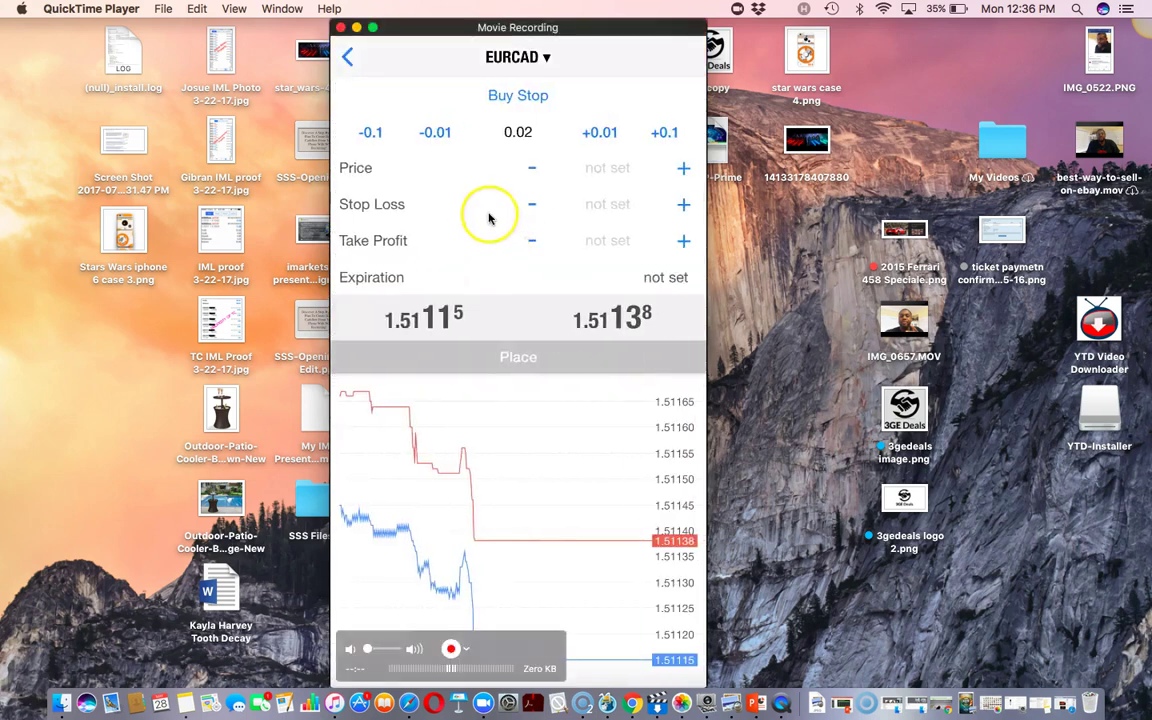
left_click(527, 97)
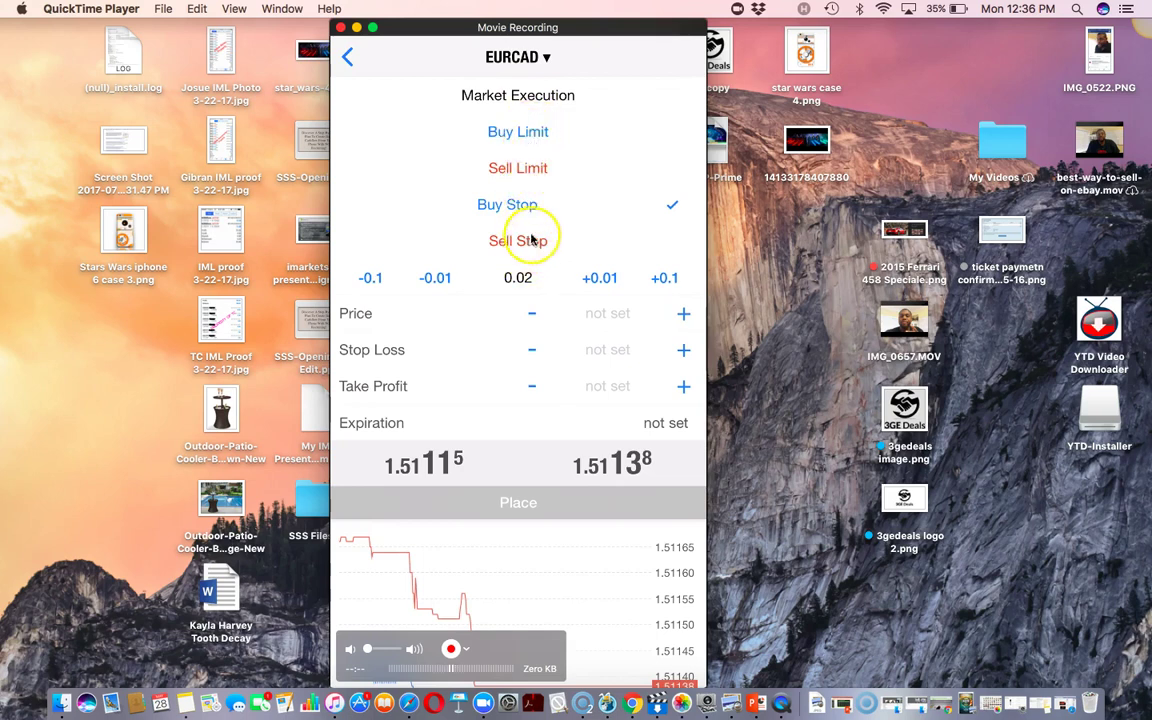
left_click(546, 96)
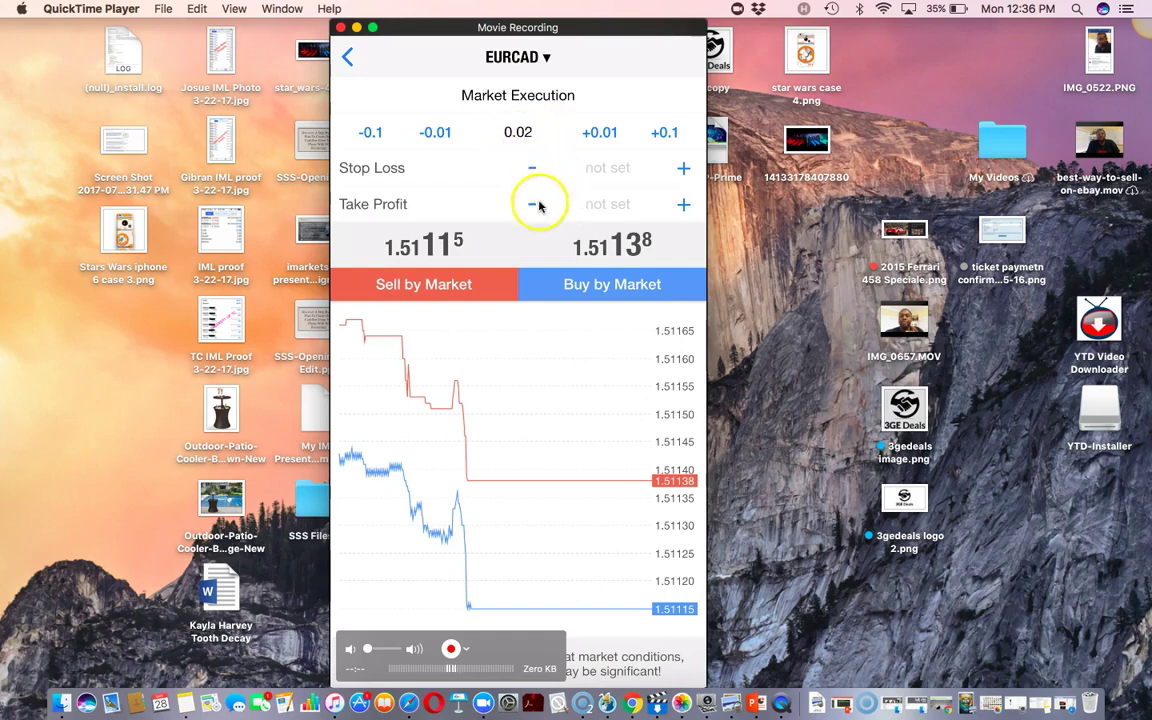
left_click(566, 287)
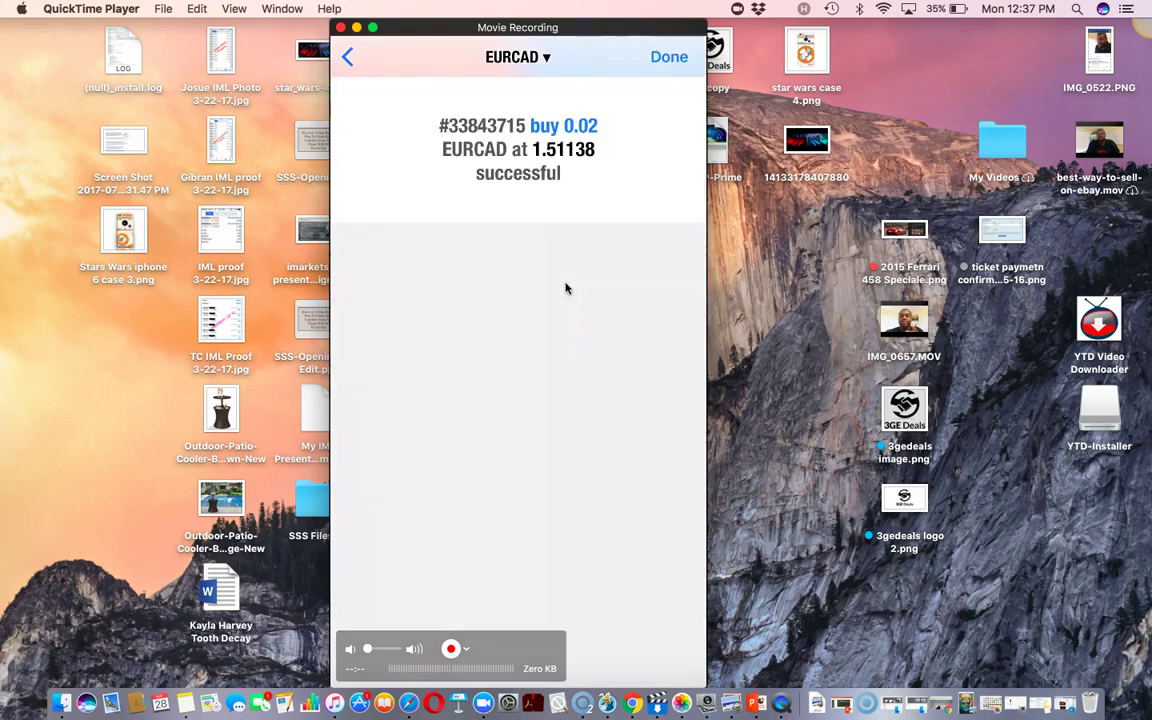
- Return to the list of open trades and expand the details of the new EURCAD buy position
left_click(548, 267)
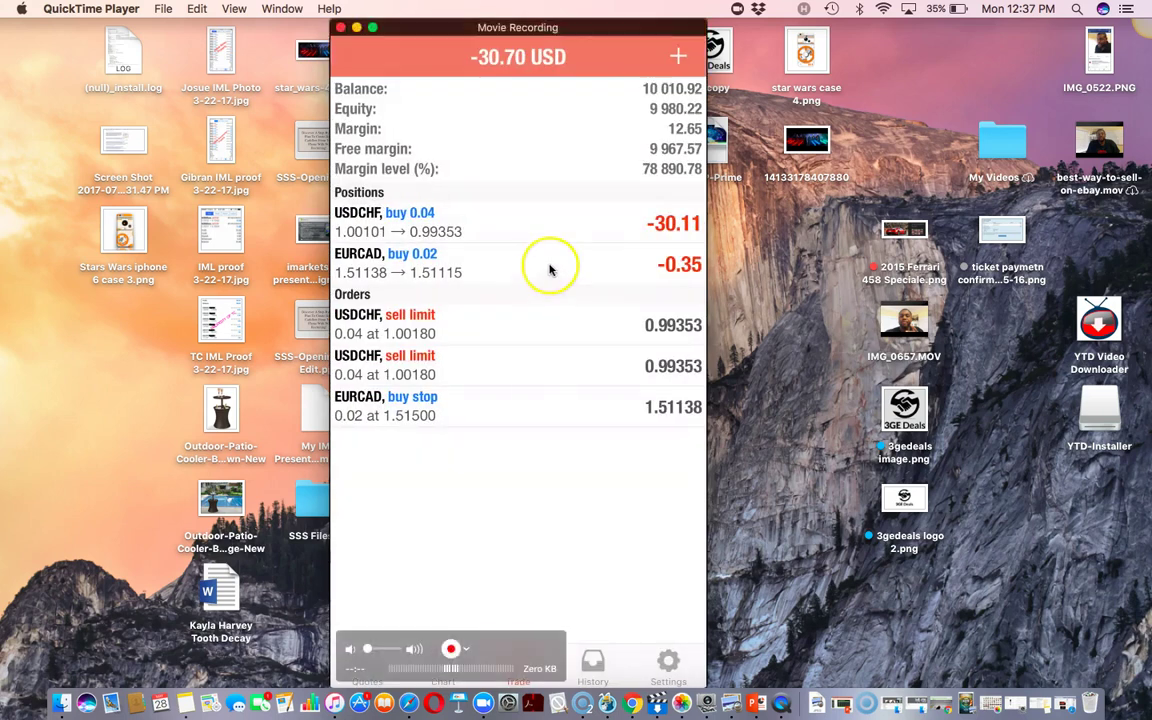
left_click(527, 265)
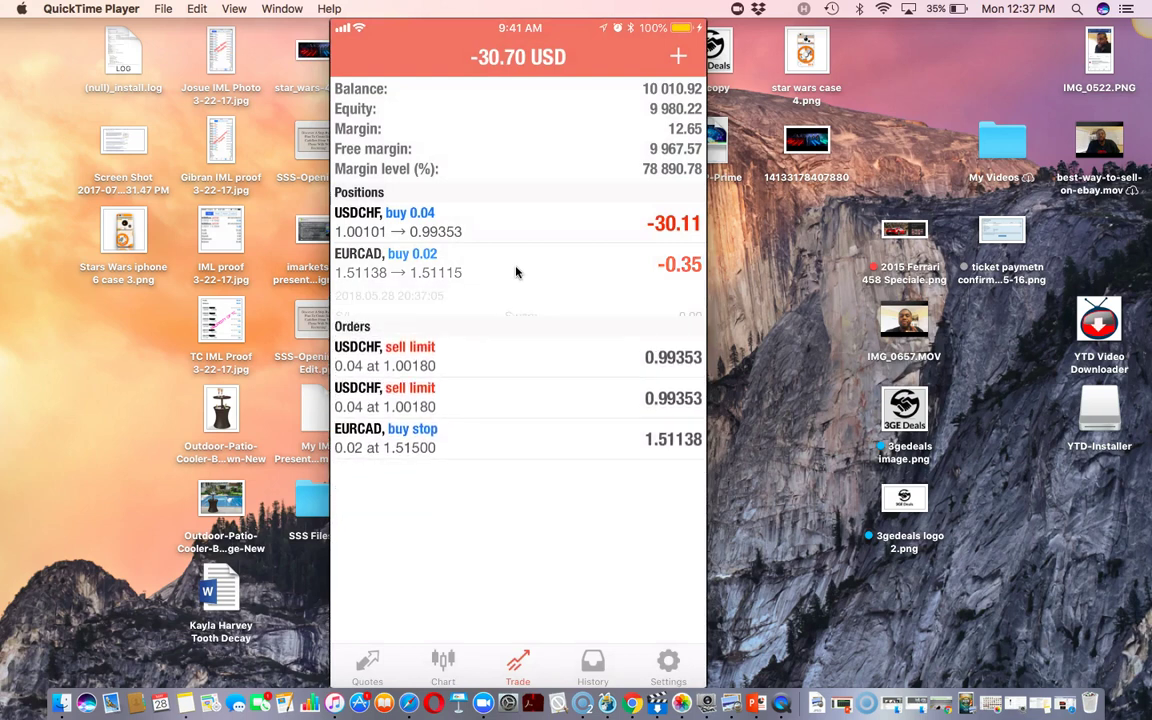
left_click(508, 272)
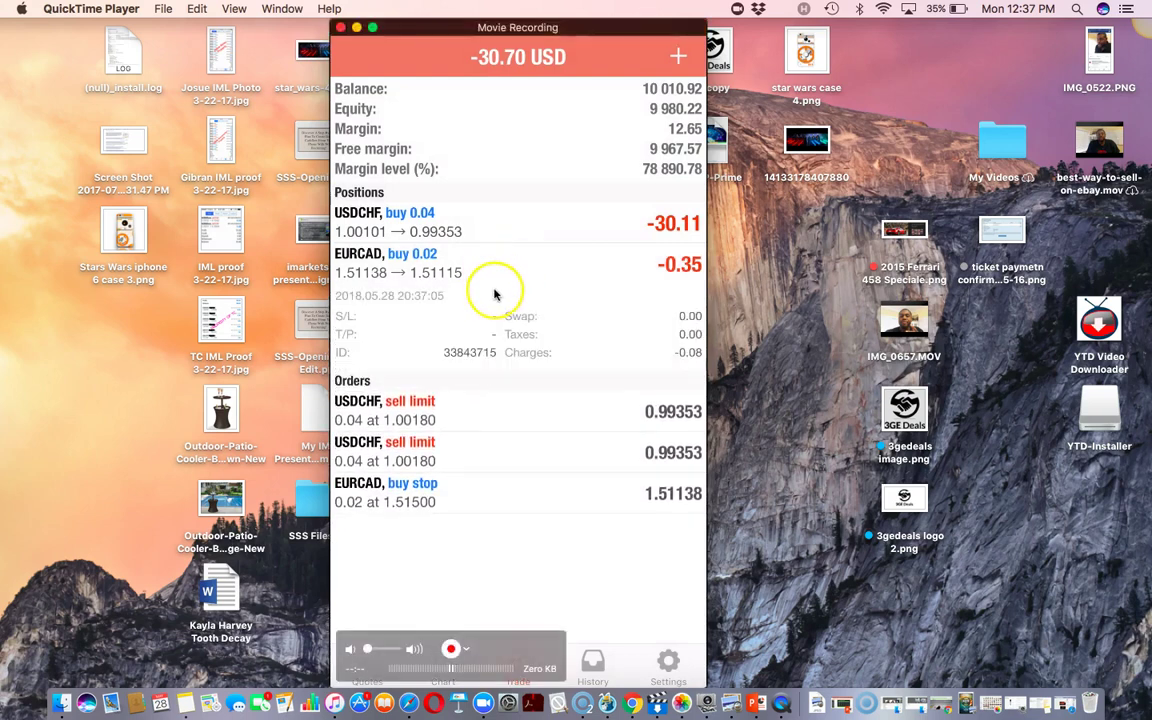
- Bring up the EURCAD buy position's actions and open its modification form to inspect the stop loss and take profit fields
left_click_drag(411, 314, 442, 334)
left_click_drag(540, 446, 549, 476)
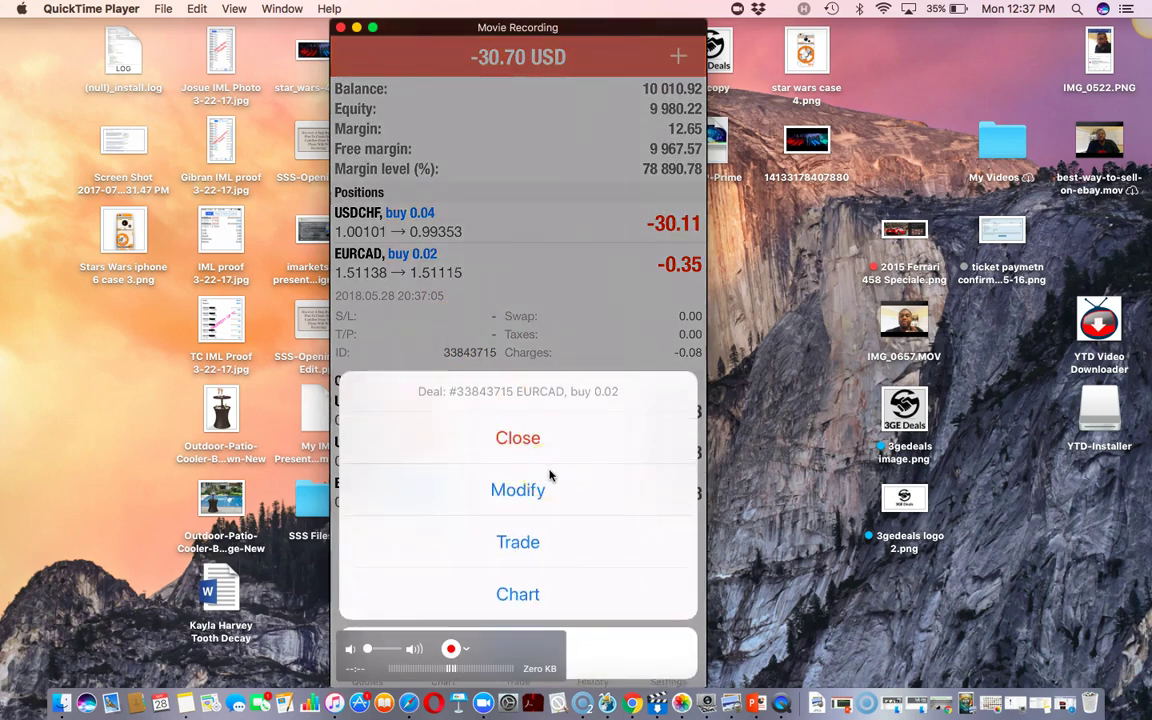
left_click(549, 476)
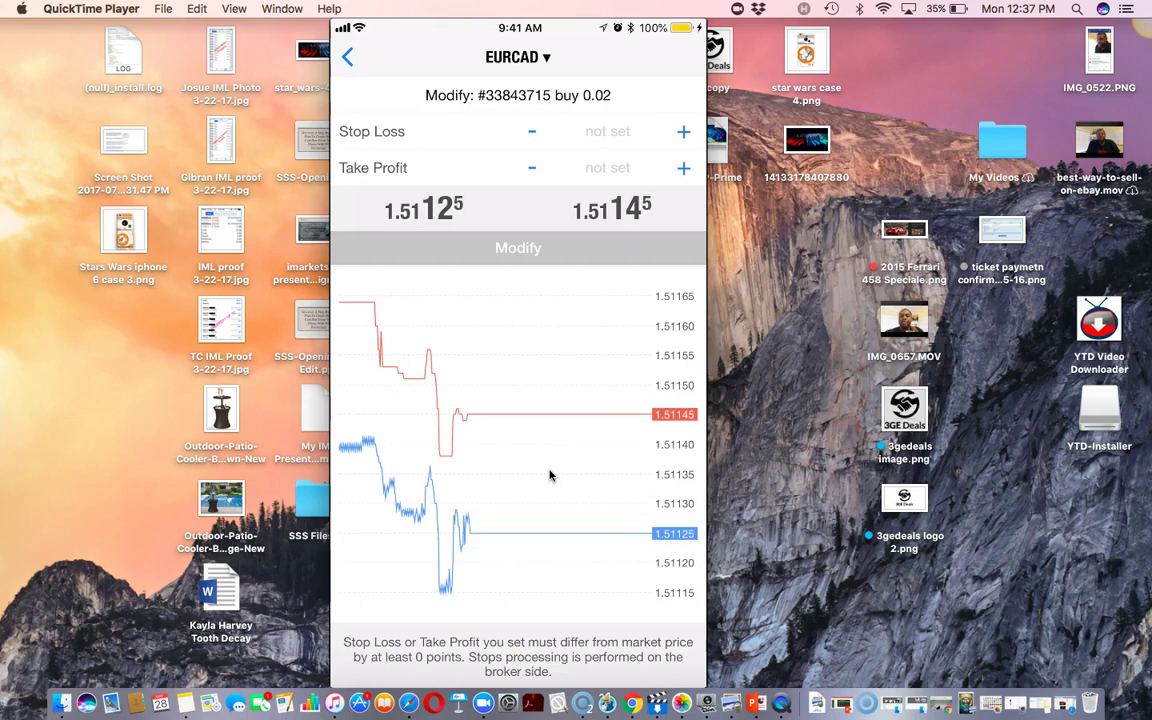
left_click(586, 288)
left_click(586, 160)
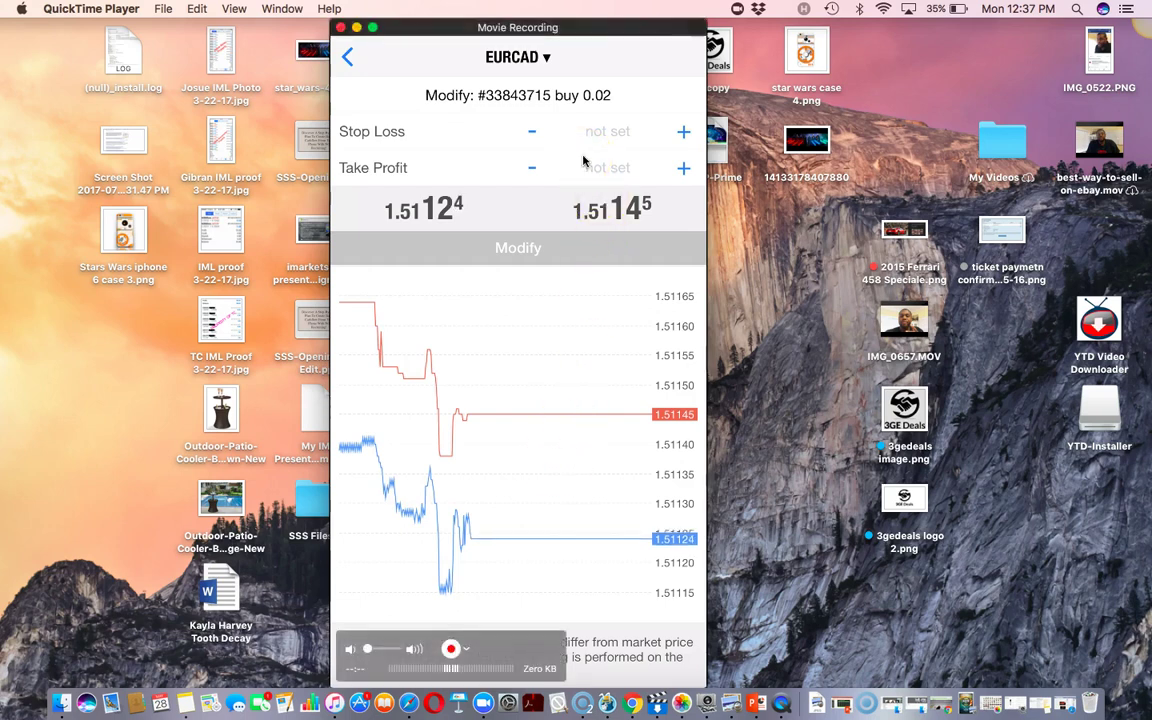
left_click(570, 139)
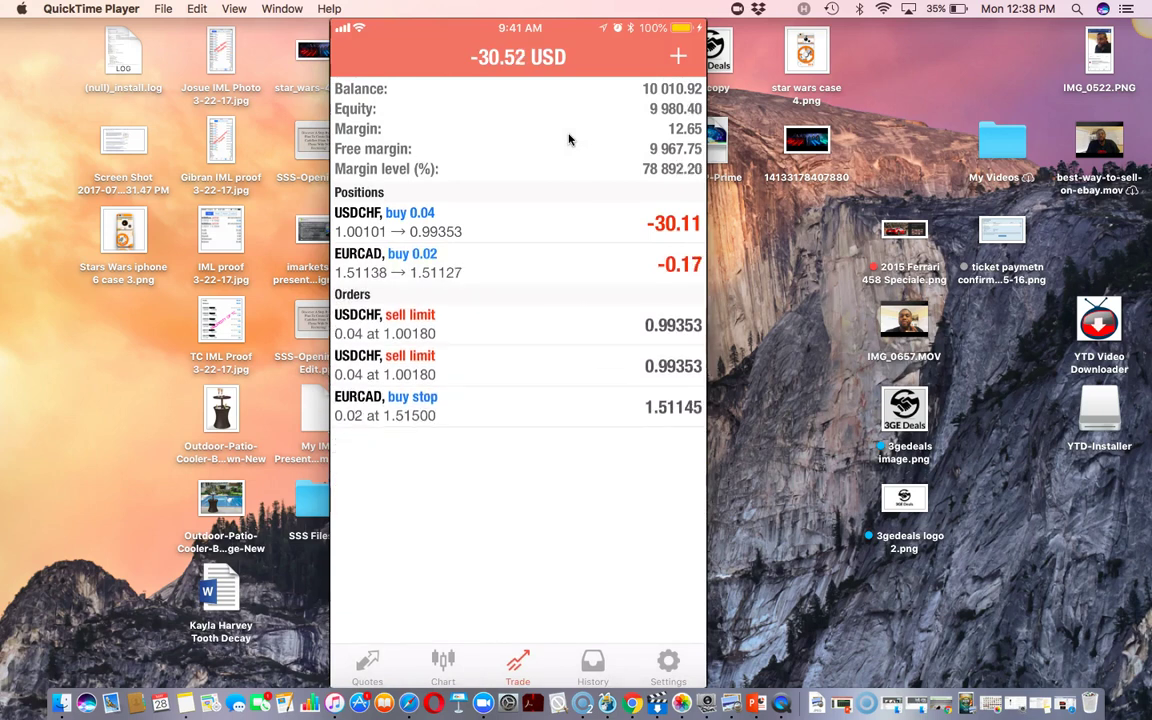
- Toggle the EURCAD position's details in the trade list to check its stop loss and take profit
left_click(494, 141)
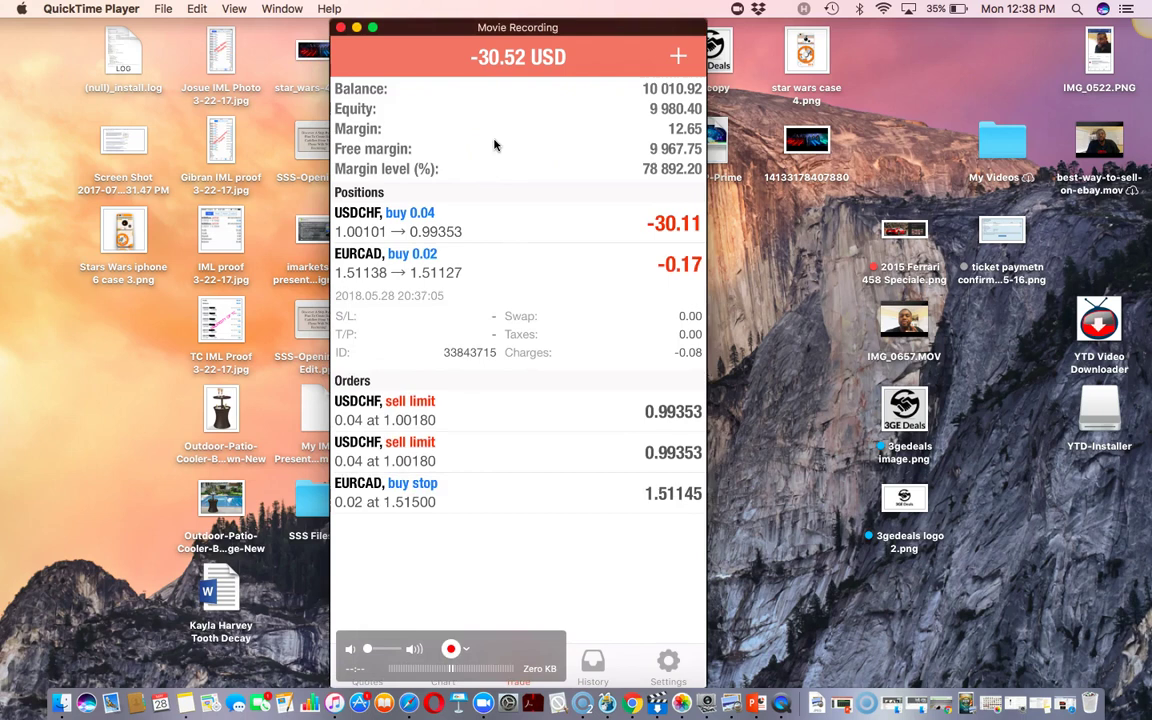
left_click(488, 142)
left_click(486, 259)
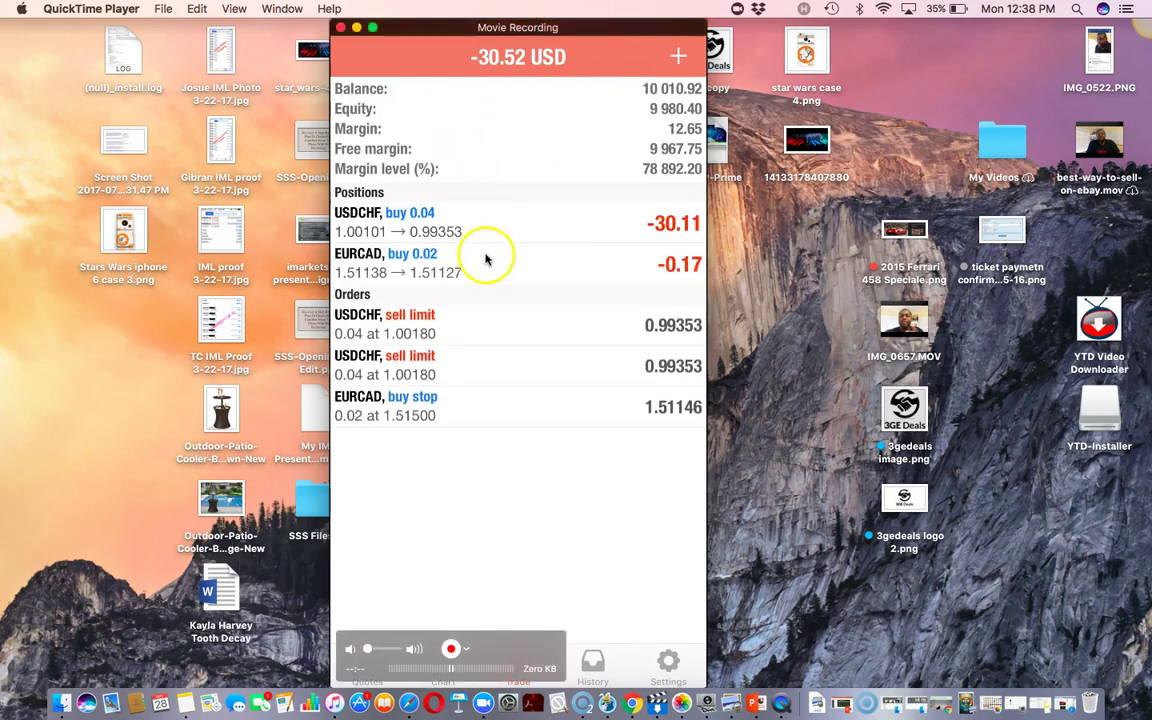
left_click(486, 272)
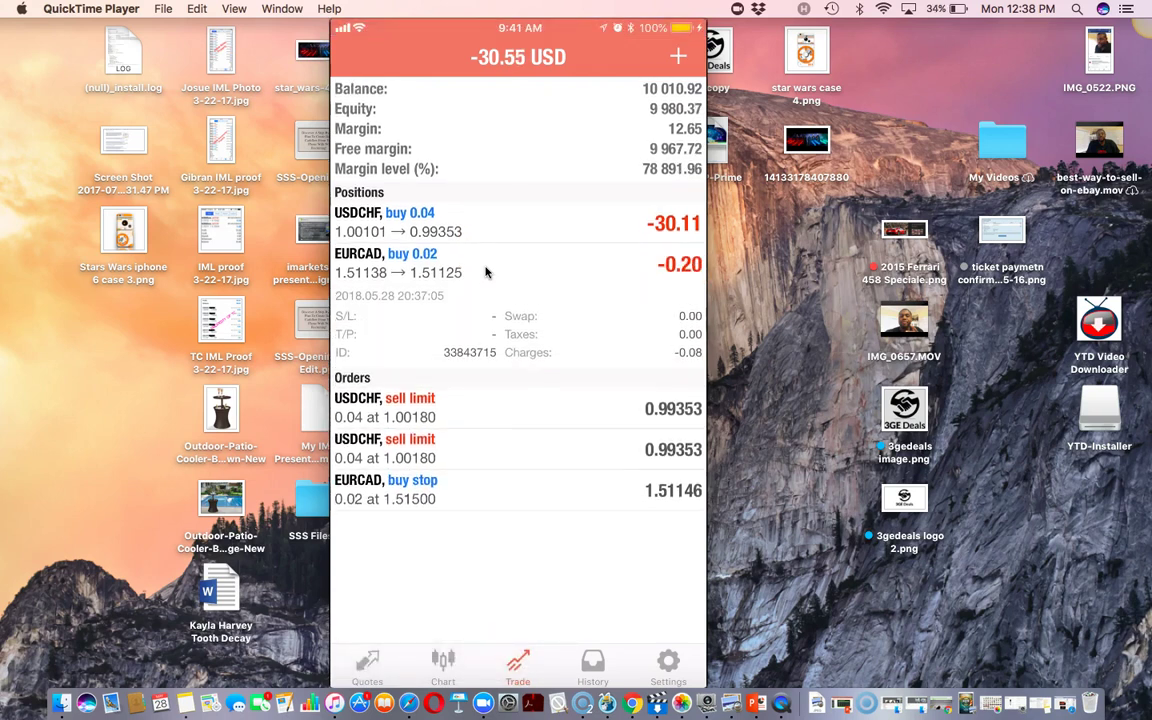
- Partially close the EURCAD buy position by setting the volume to close to 0.01 lots
left_click(486, 272)
left_click_drag(548, 278, 575, 268)
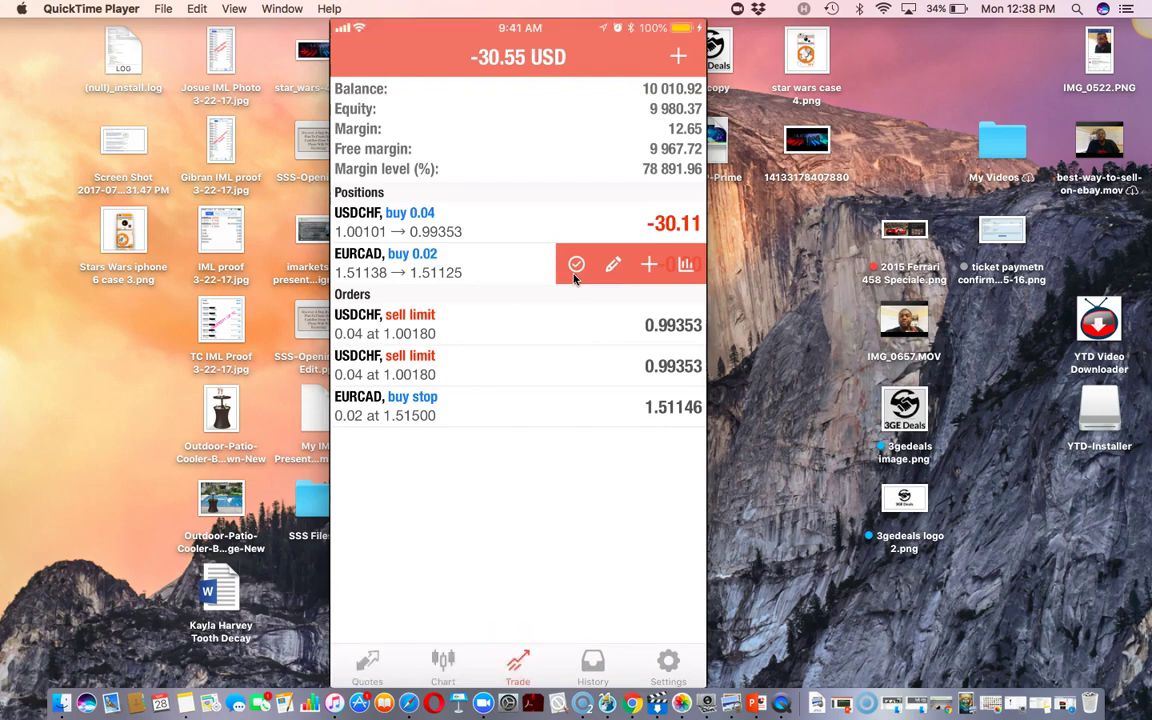
left_click(575, 272)
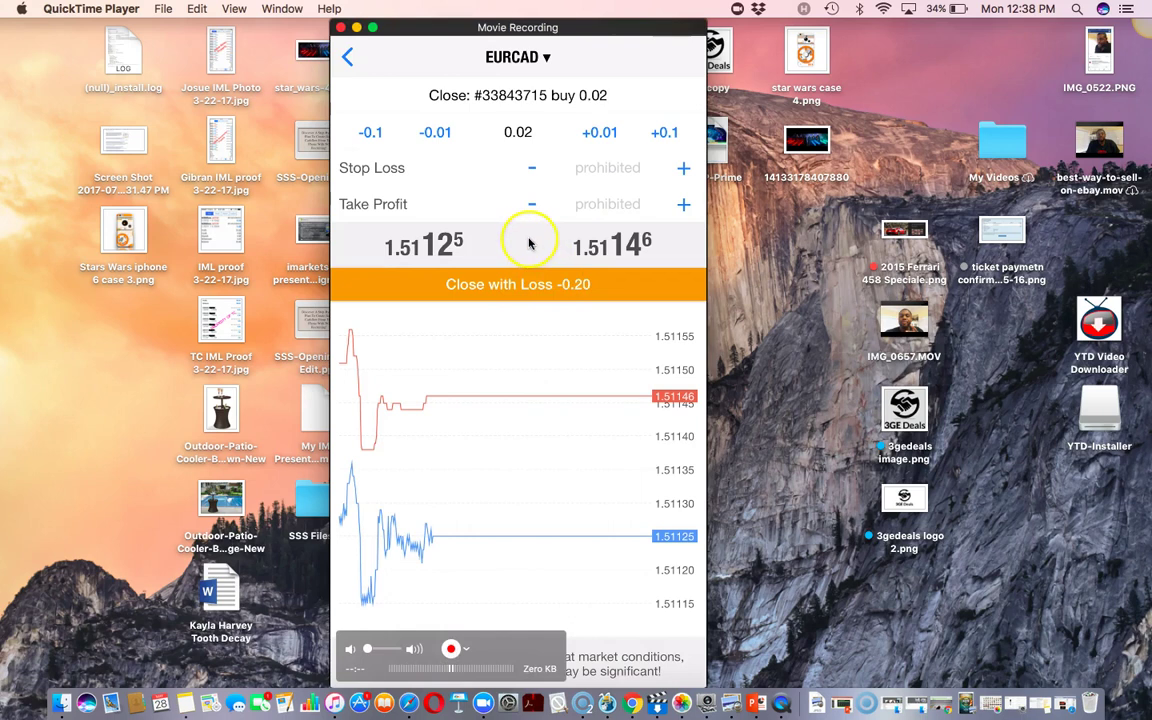
left_click(529, 145)
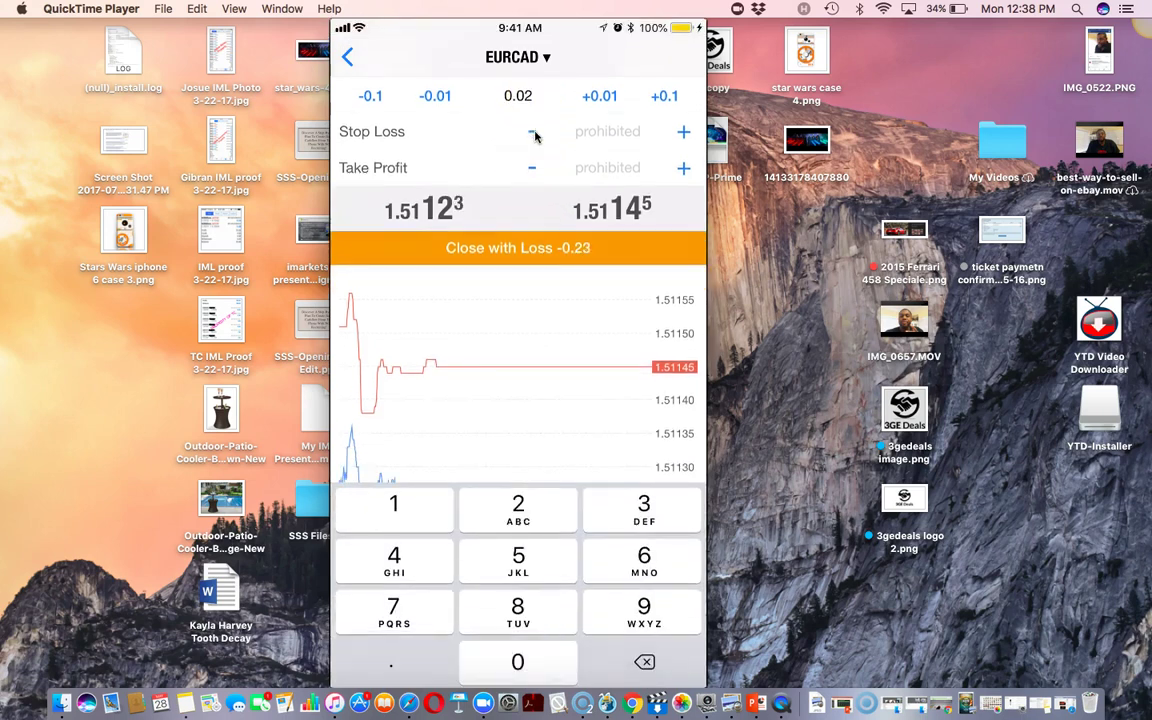
key("BackSpace")
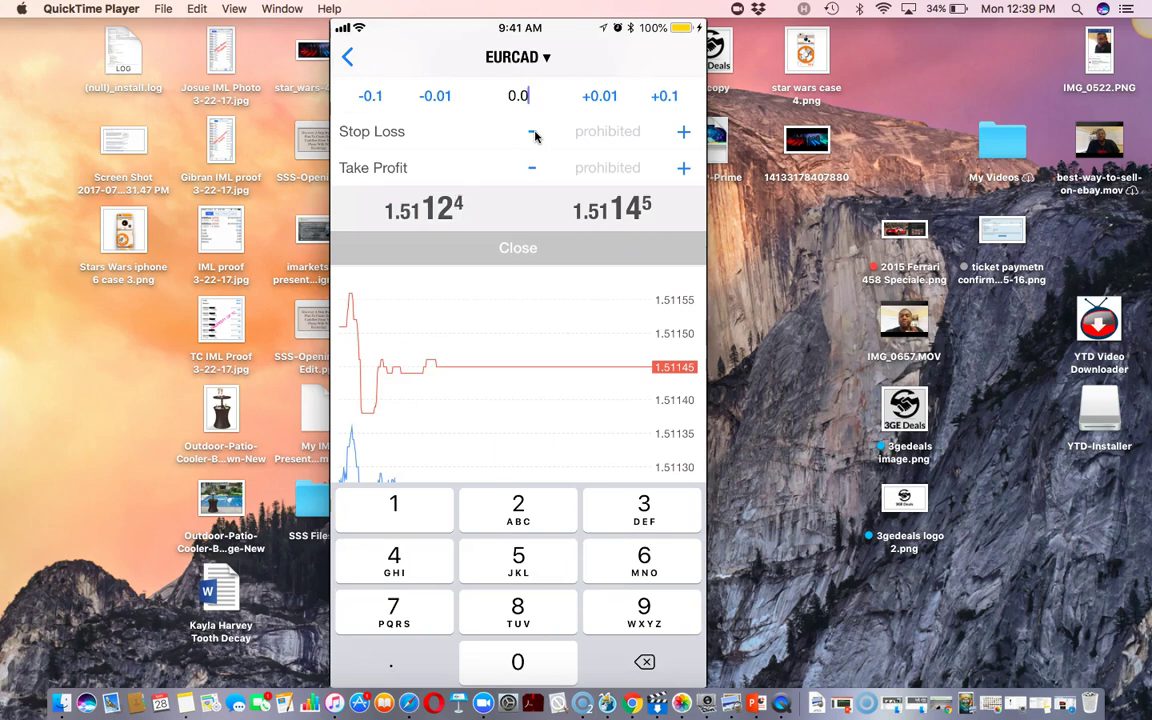
type("1")
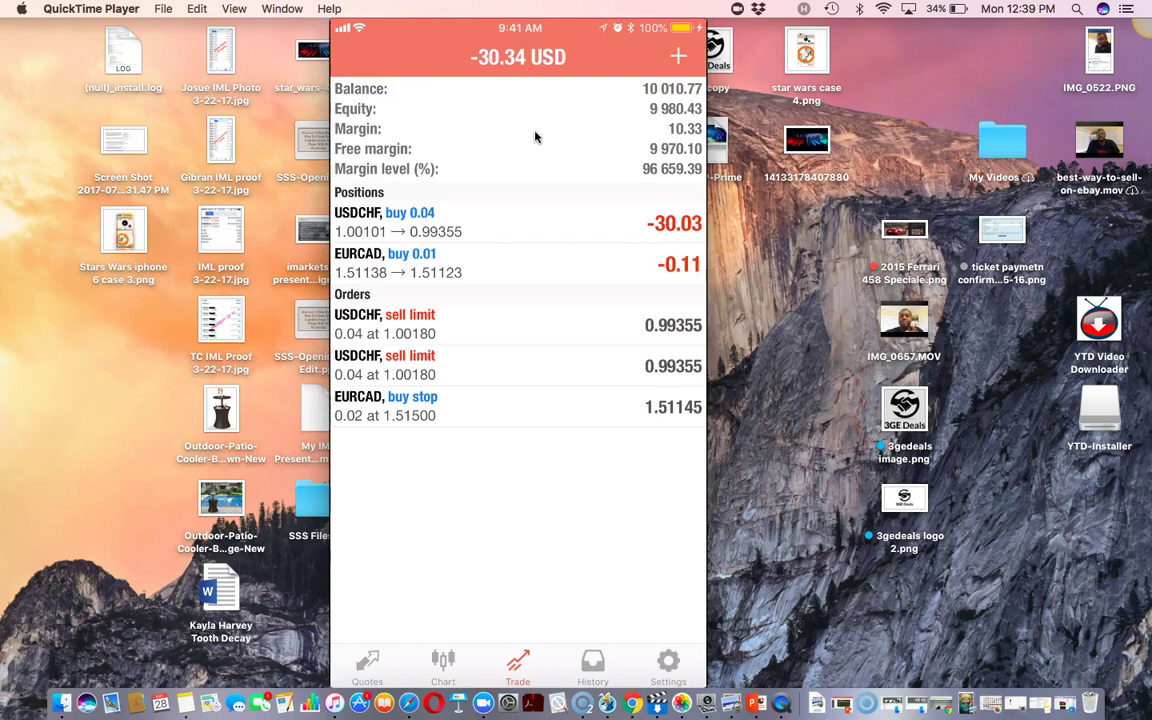
- Start a EURCAD Sell Limit order with volume 0.02 and price 1.51500, and open its stop loss for editing
mouse_move(489, 303)
mouse_move(605, 287)
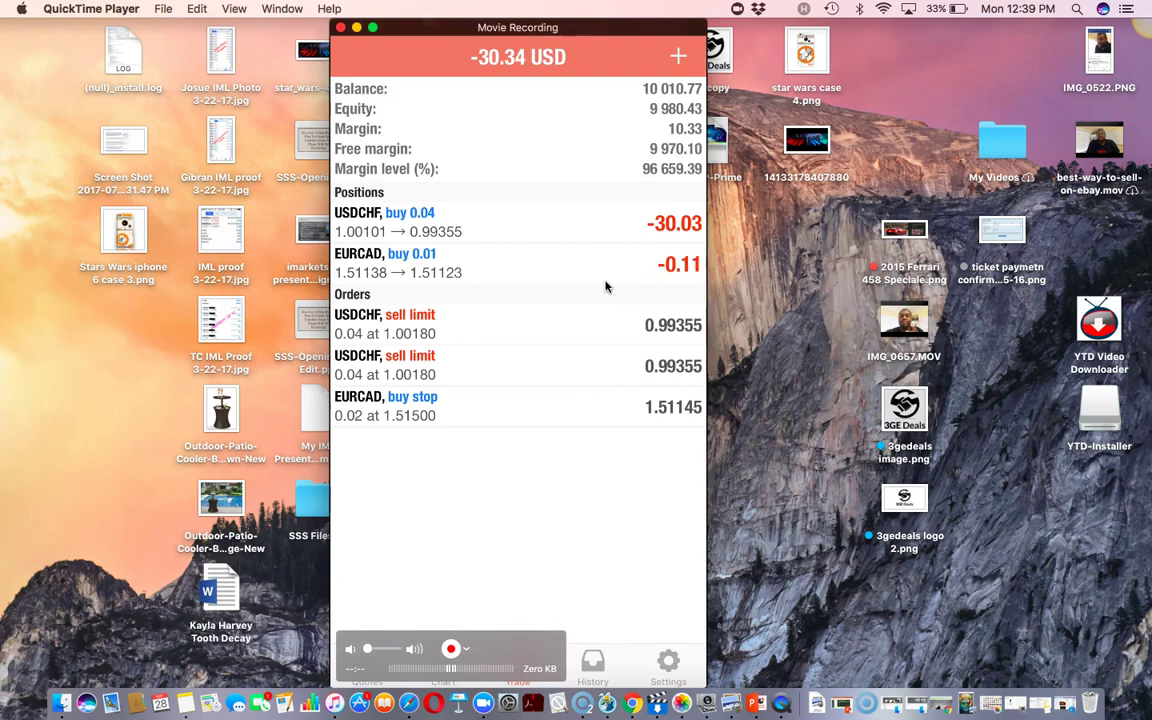
left_click_drag(578, 366, 565, 404)
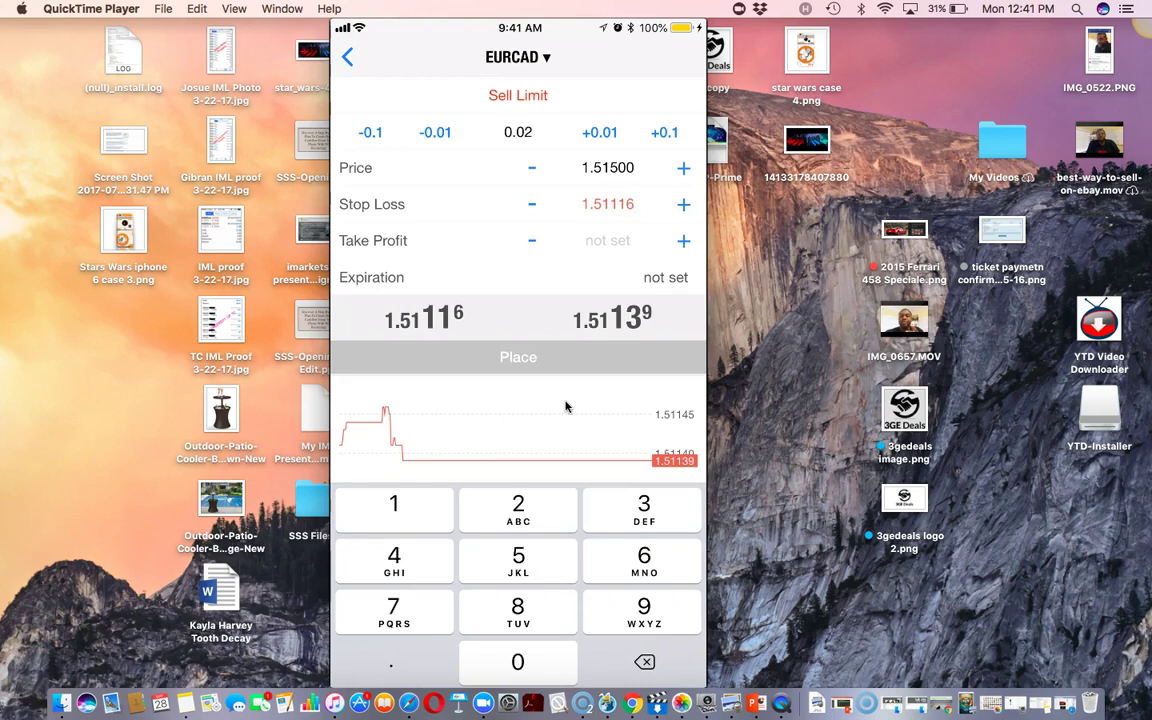
- Switch to SwipeTrades, review the EURCAD idea's stop loss and take profit levels, and return to the trade idea cards
mouse_move(538, 456)
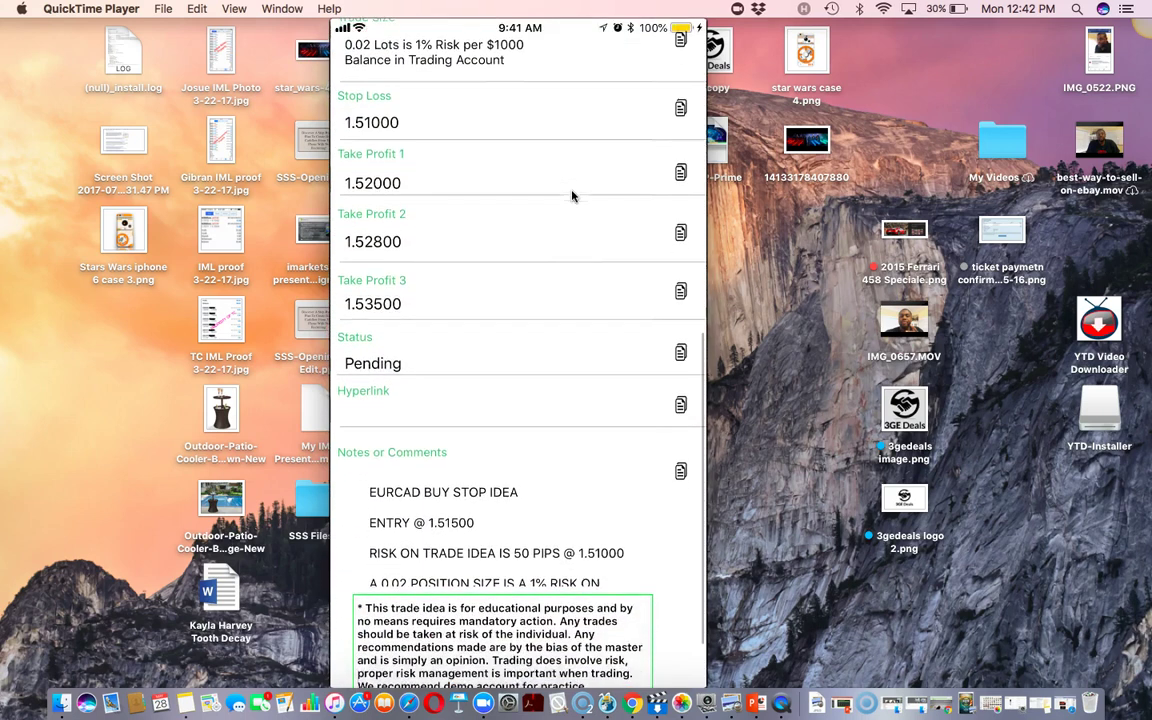
mouse_move(609, 275)
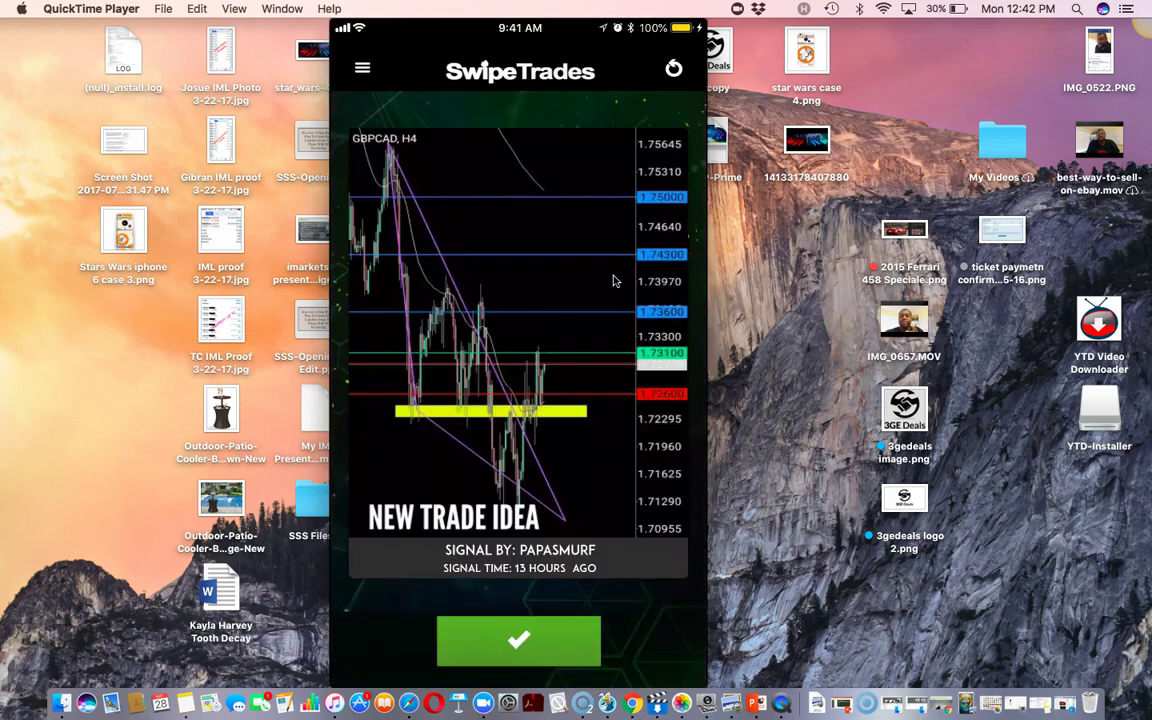
left_click(576, 245)
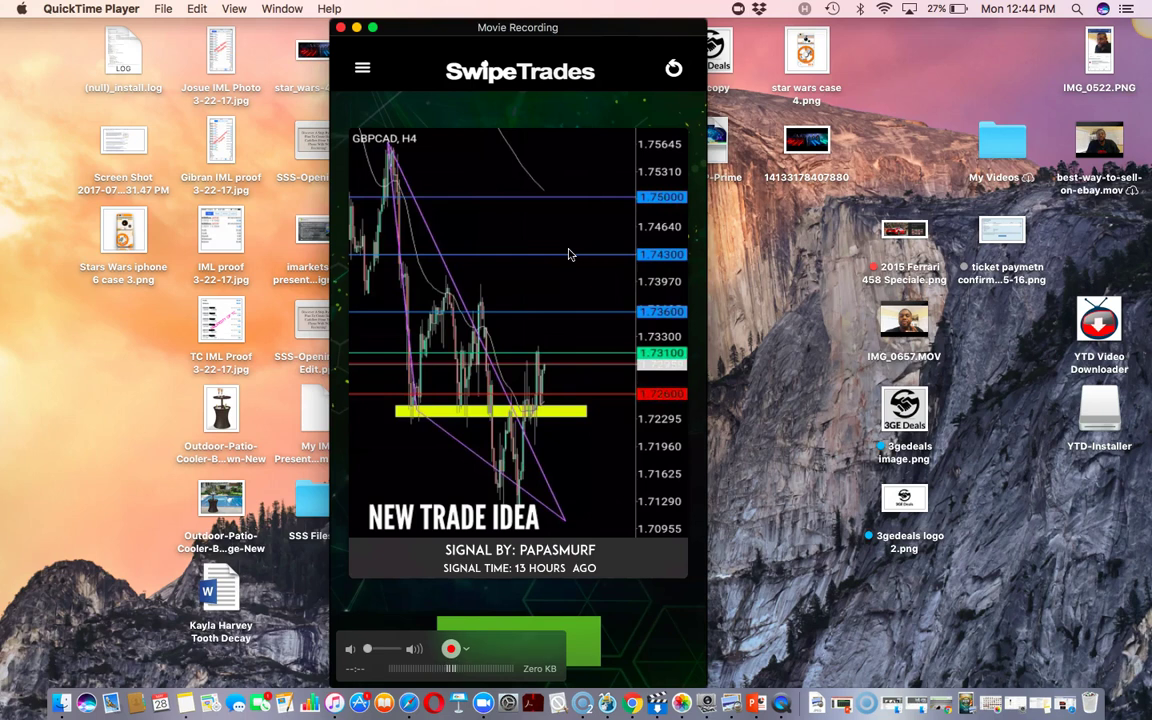
left_click(531, 261)
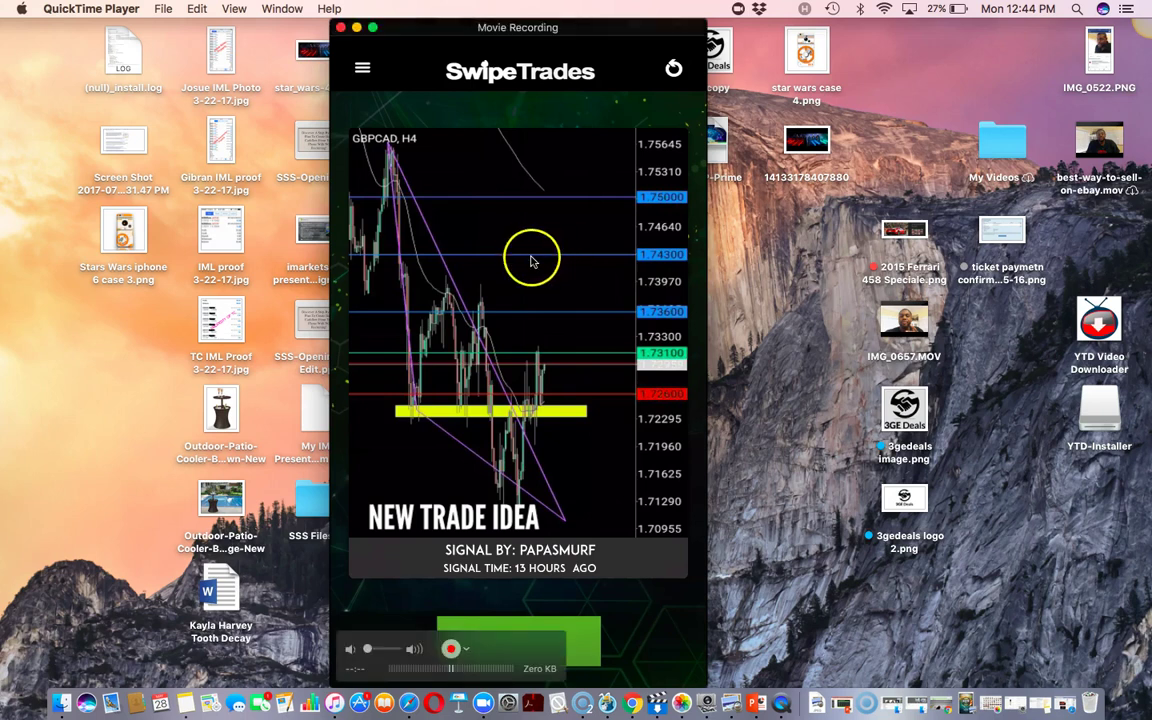